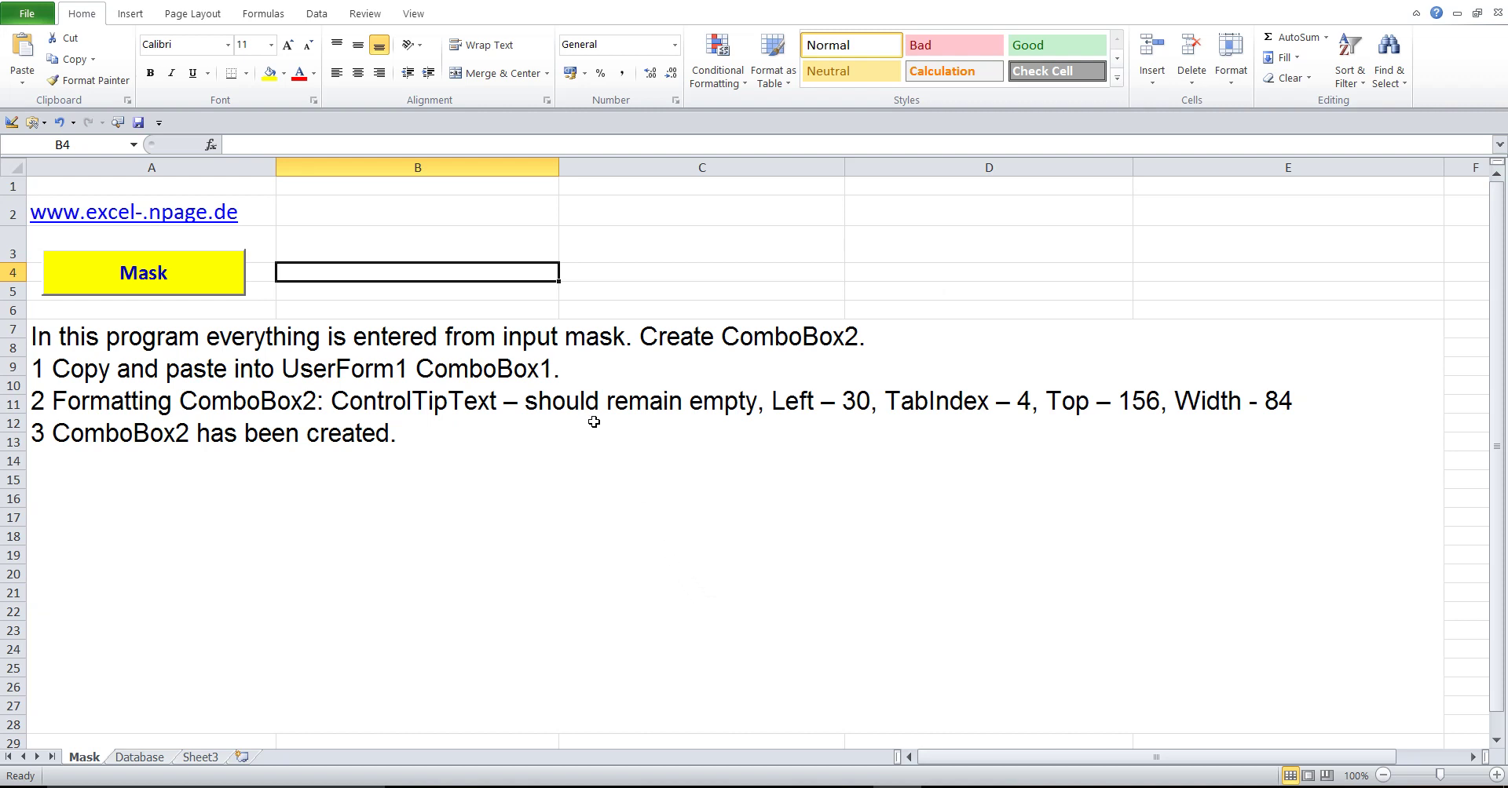
# Highlight the ComboBox2 and copy-paste ComboBox1 instructions in the Mask sheet's text box
pyautogui.doubleClick(559, 338)
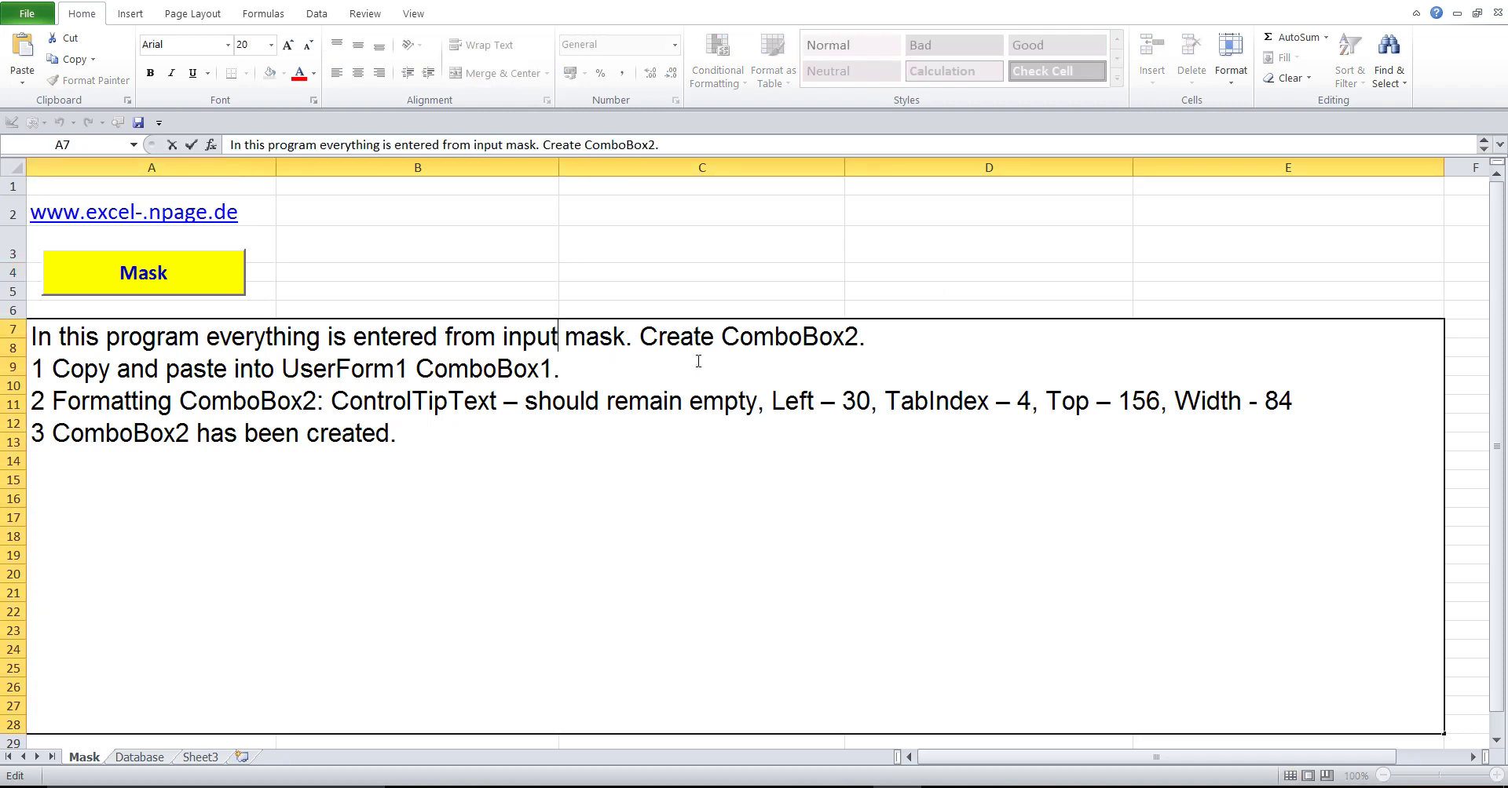
pyautogui.moveTo(875, 336); pyautogui.dragTo(2, 351)
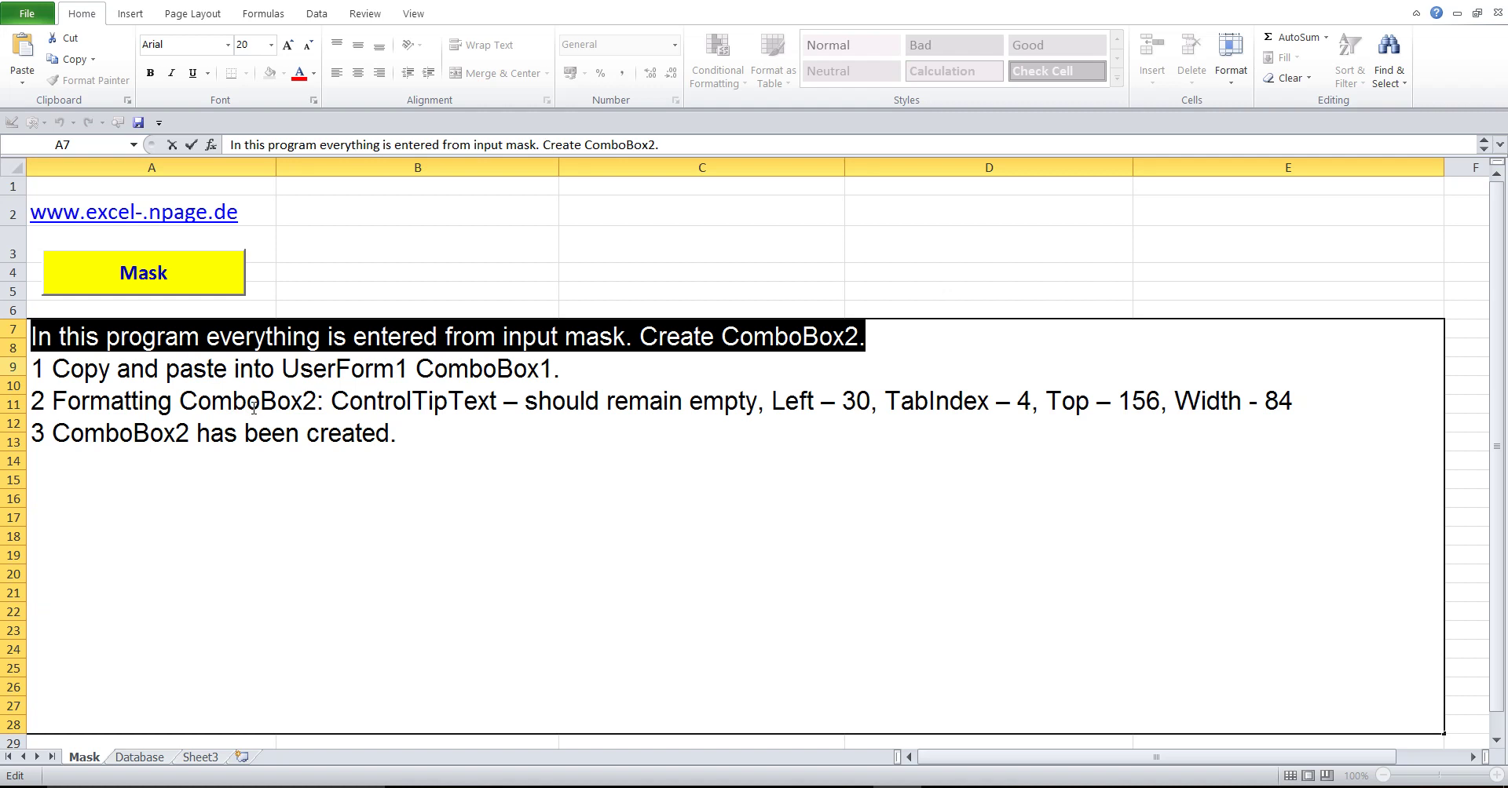
pyautogui.click(199, 399)
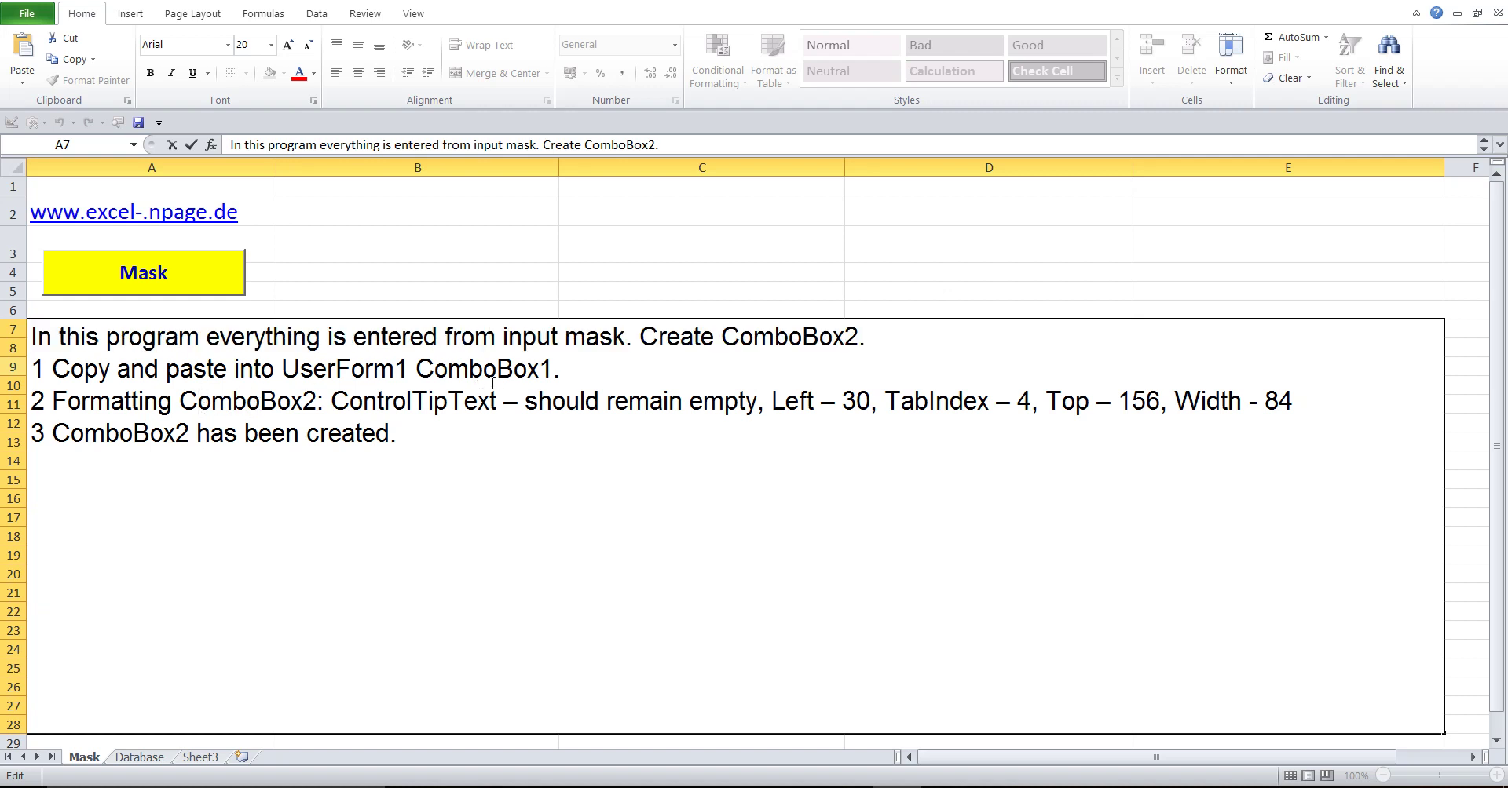
pyautogui.moveTo(561, 369); pyautogui.dragTo(35, 362)
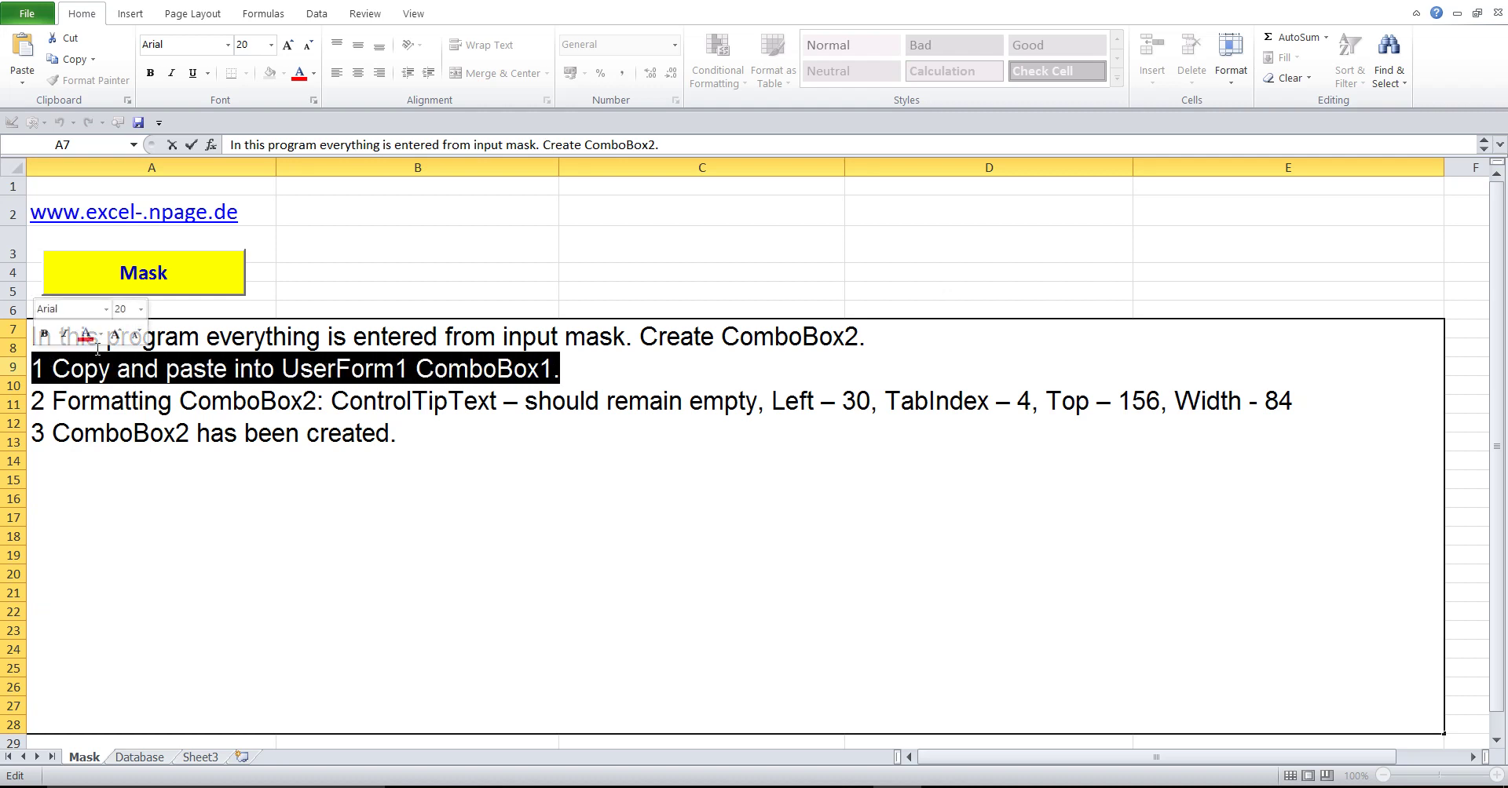
pyautogui.click(366, 271)
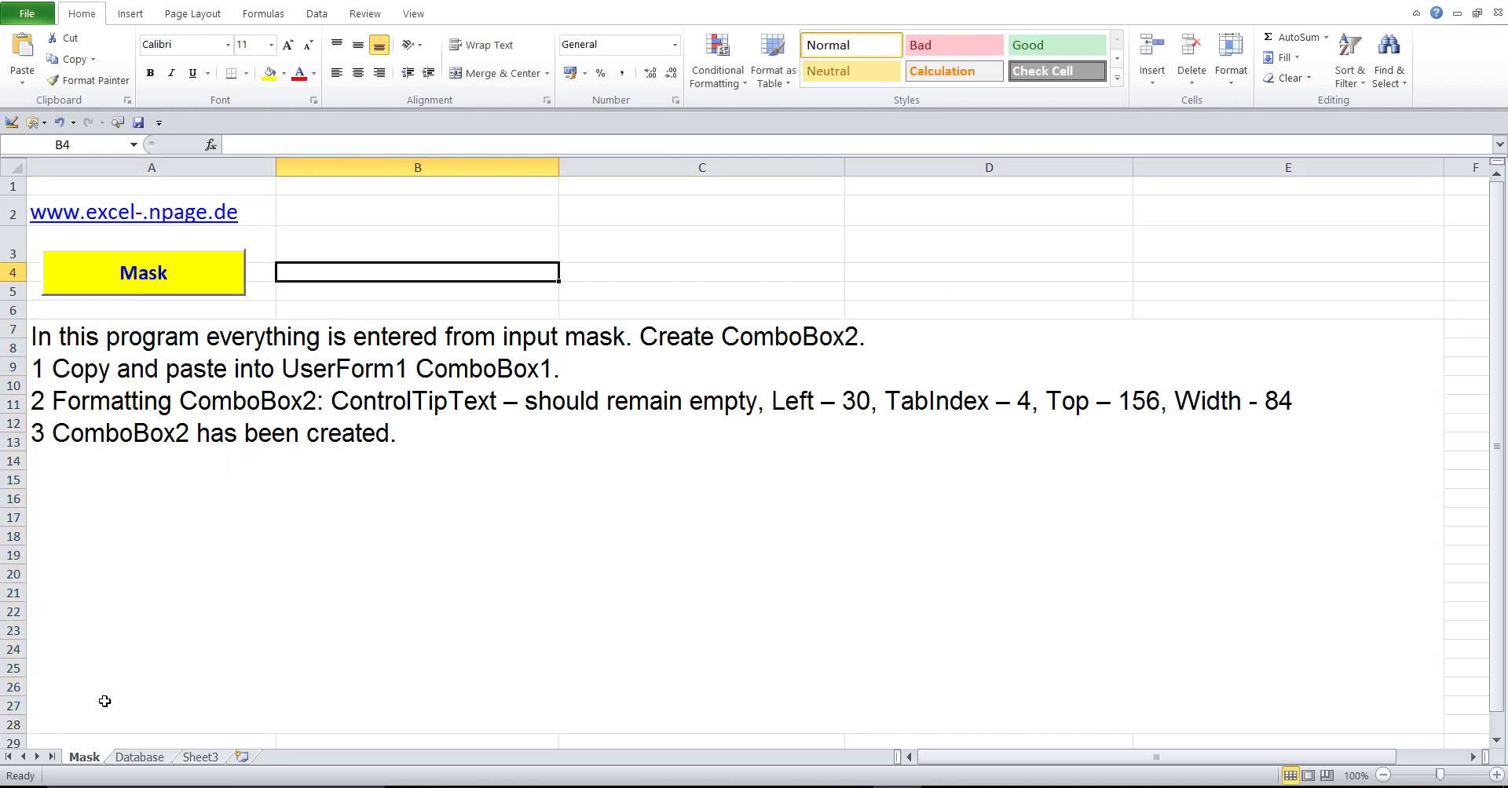
# Open the Mask sheet's code via View Code and open the UserForm1 design
pyautogui.rightClick(89, 759)
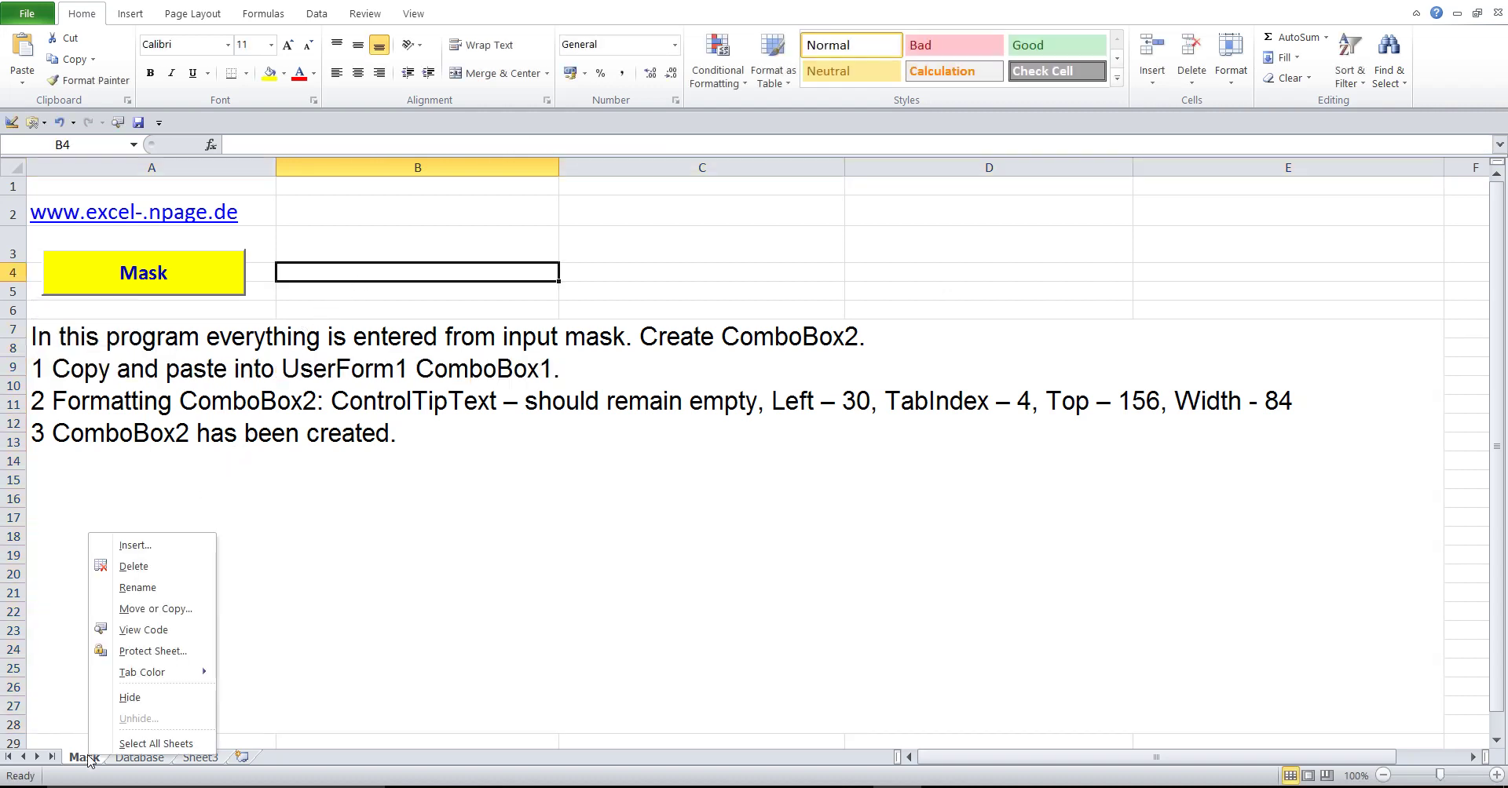
pyautogui.click(198, 635)
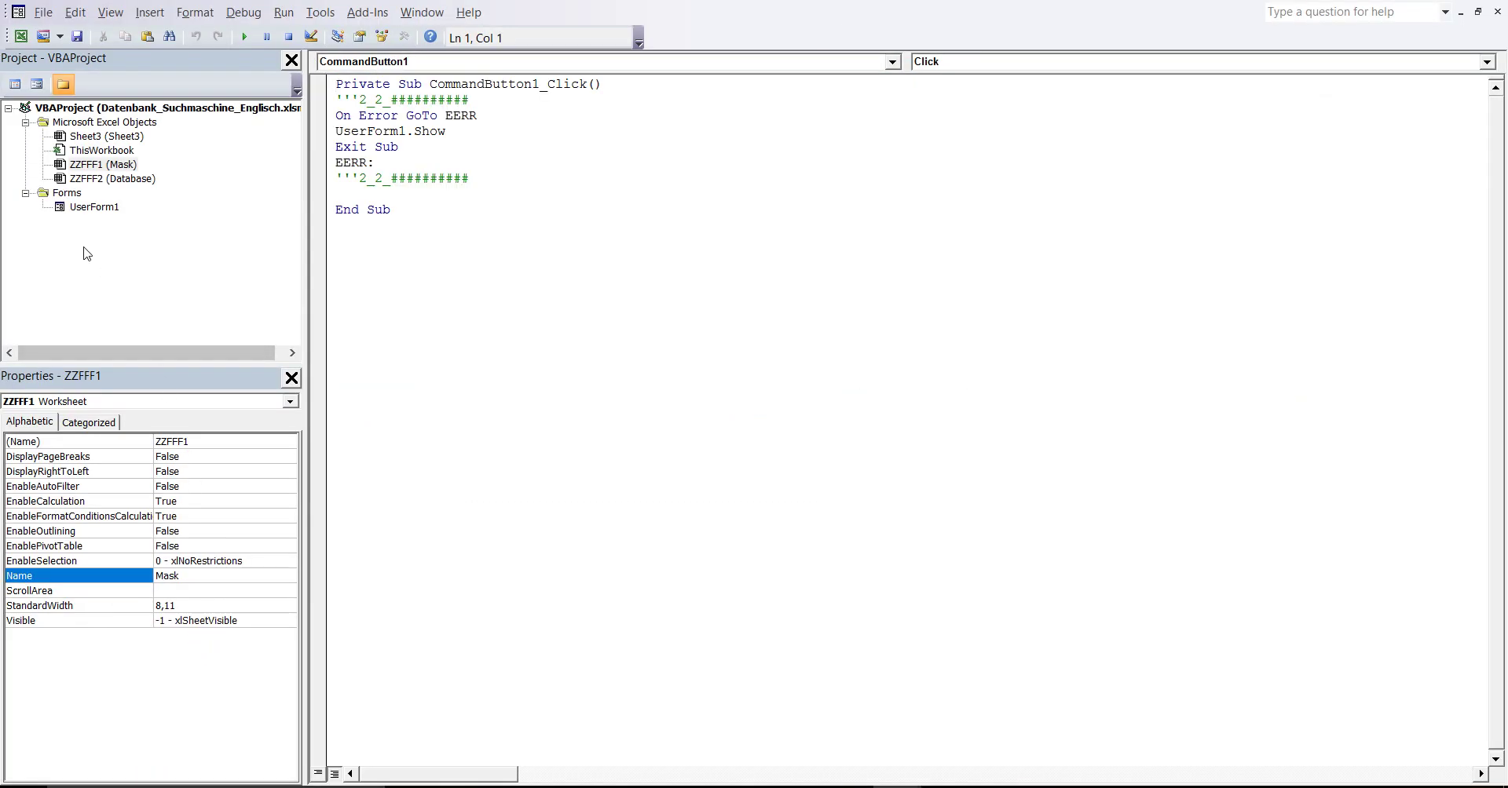
pyautogui.click(62, 208)
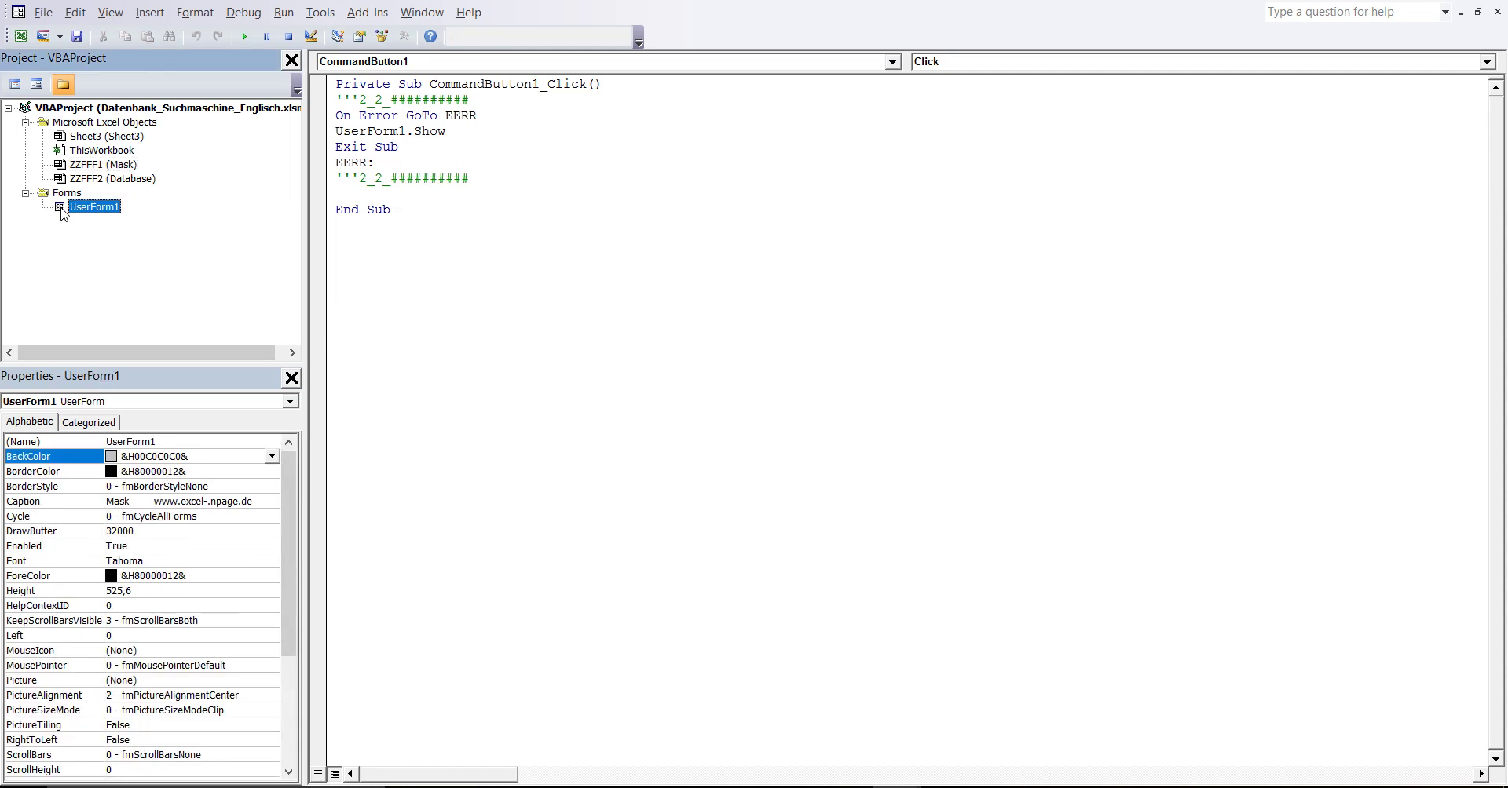
pyautogui.doubleClick(62, 208)
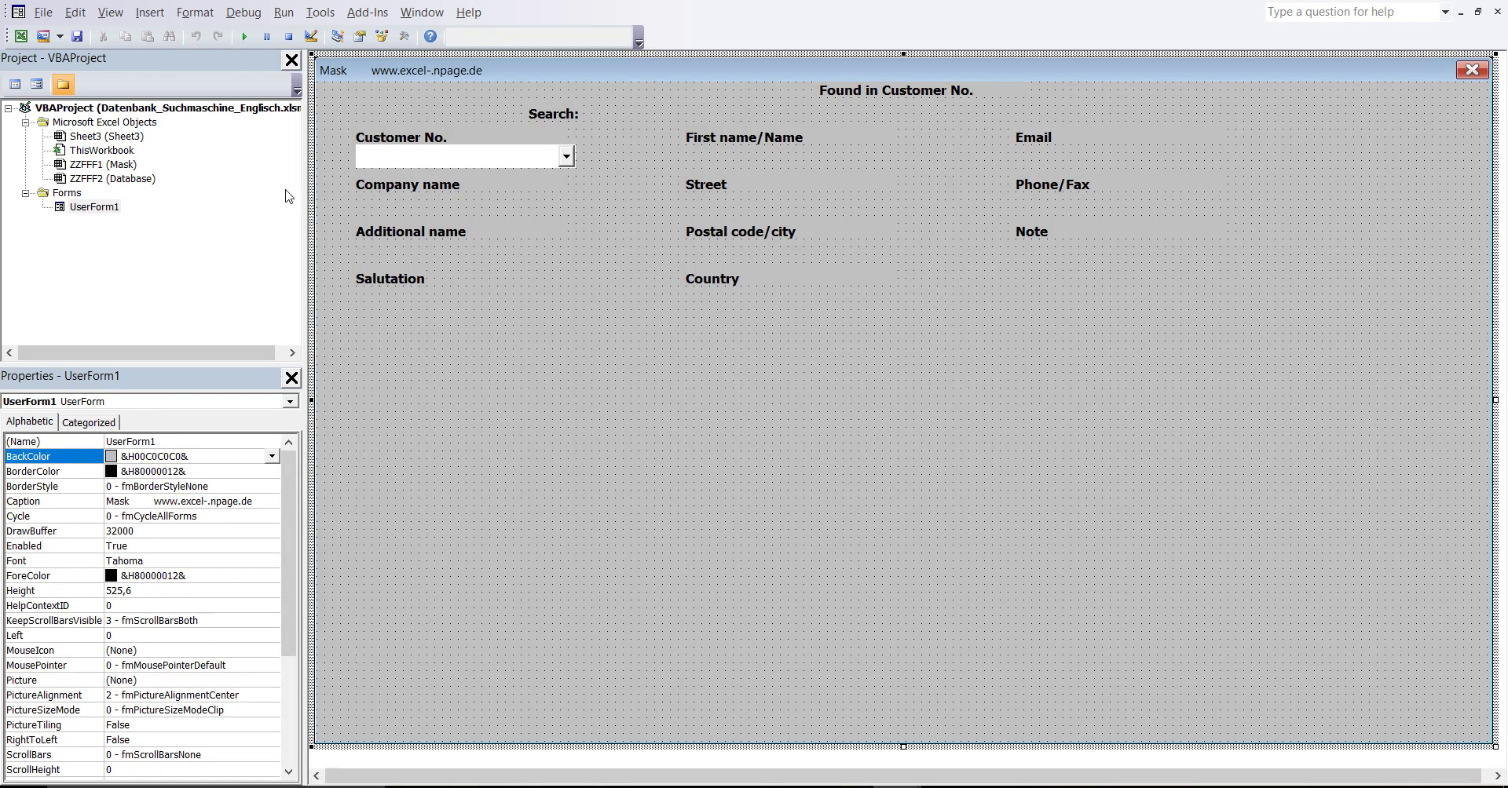
# Copy the Customer No. combo box ComboBox1 and paste it onto UserForm1
pyautogui.click(384, 164)
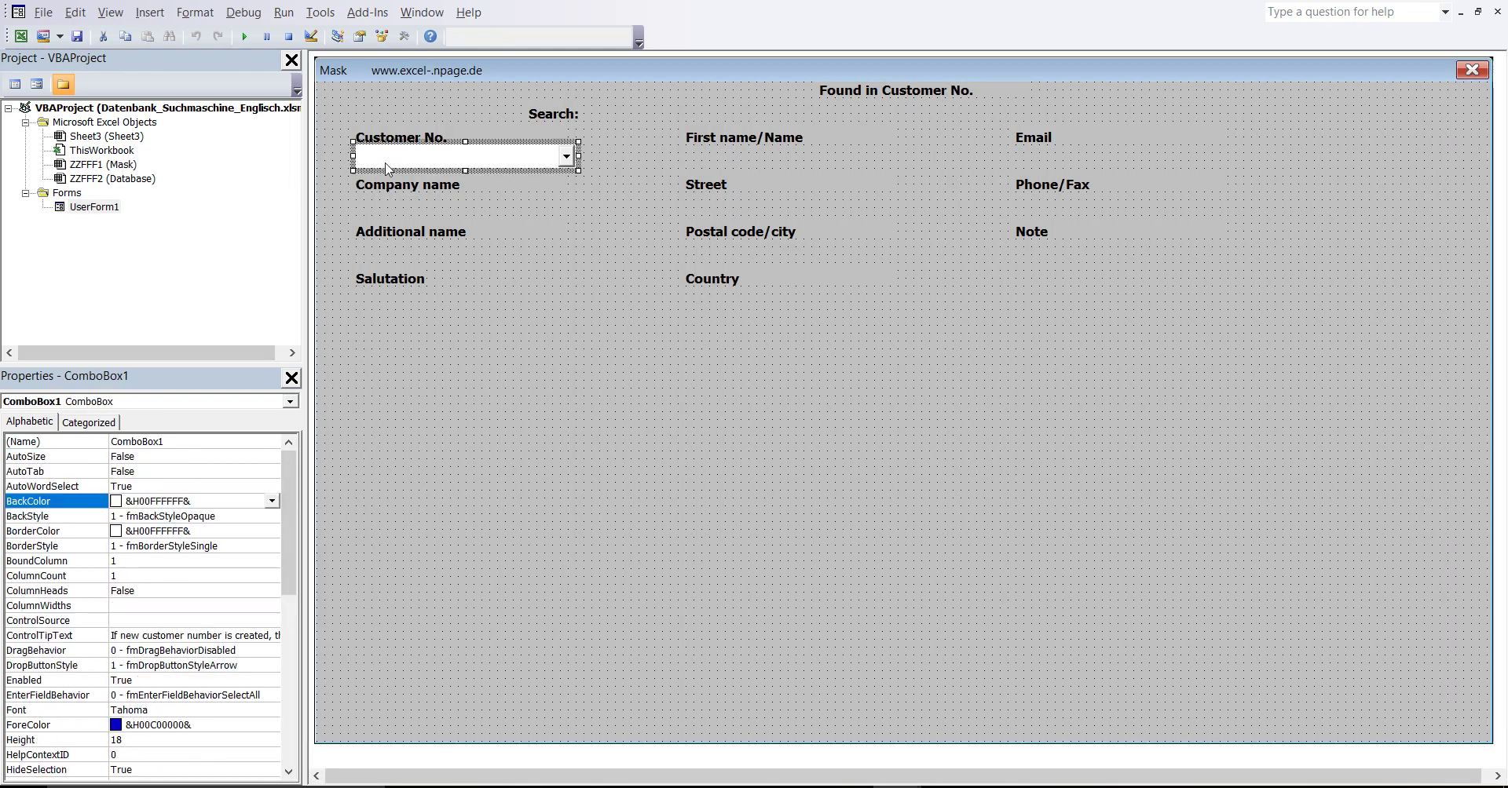
pyautogui.doubleClick(185, 441)
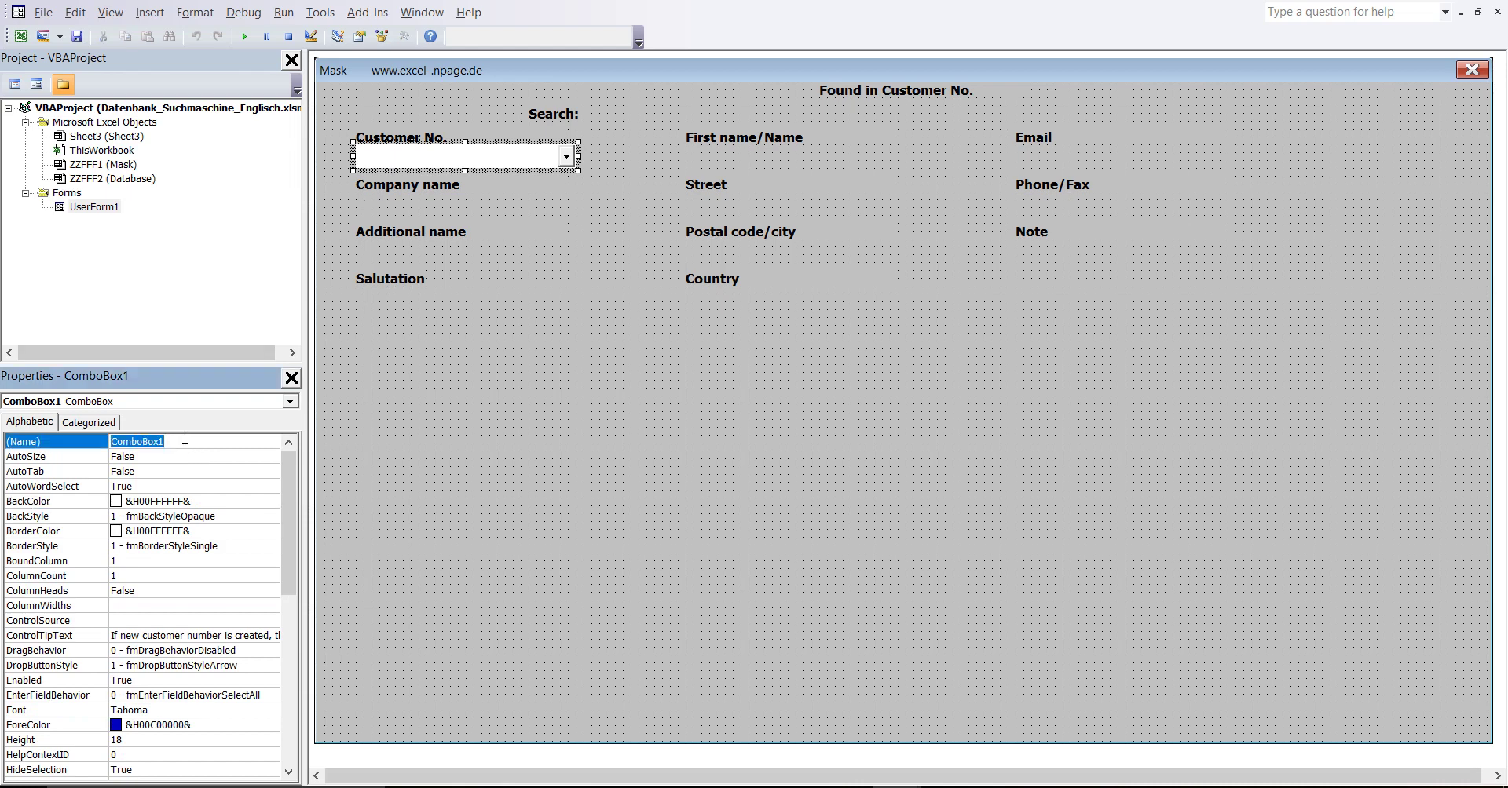
pyautogui.click(185, 441)
pyautogui.click(354, 348)
pyautogui.click(390, 159)
pyautogui.rightClick(390, 159)
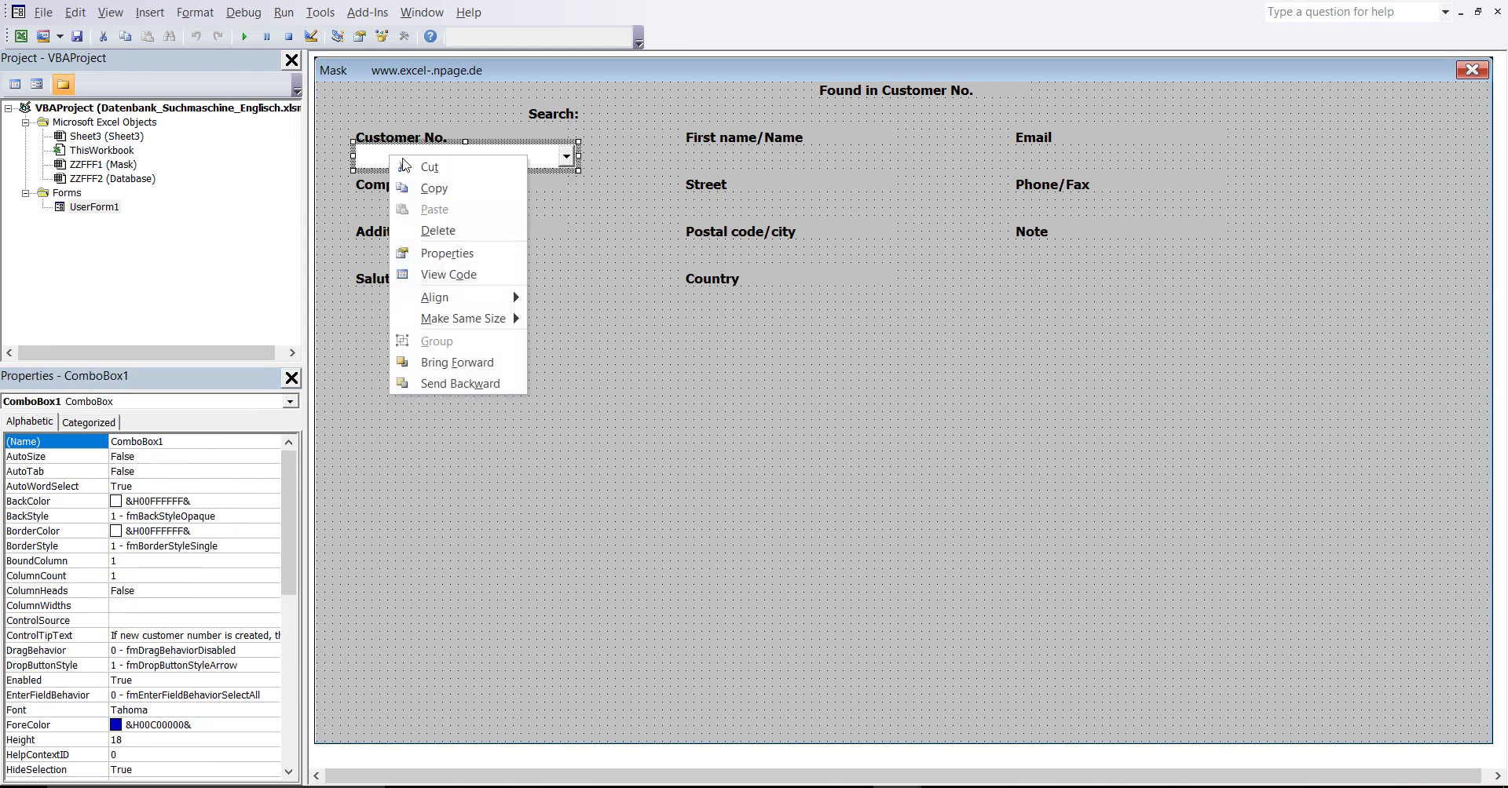
pyautogui.click(443, 195)
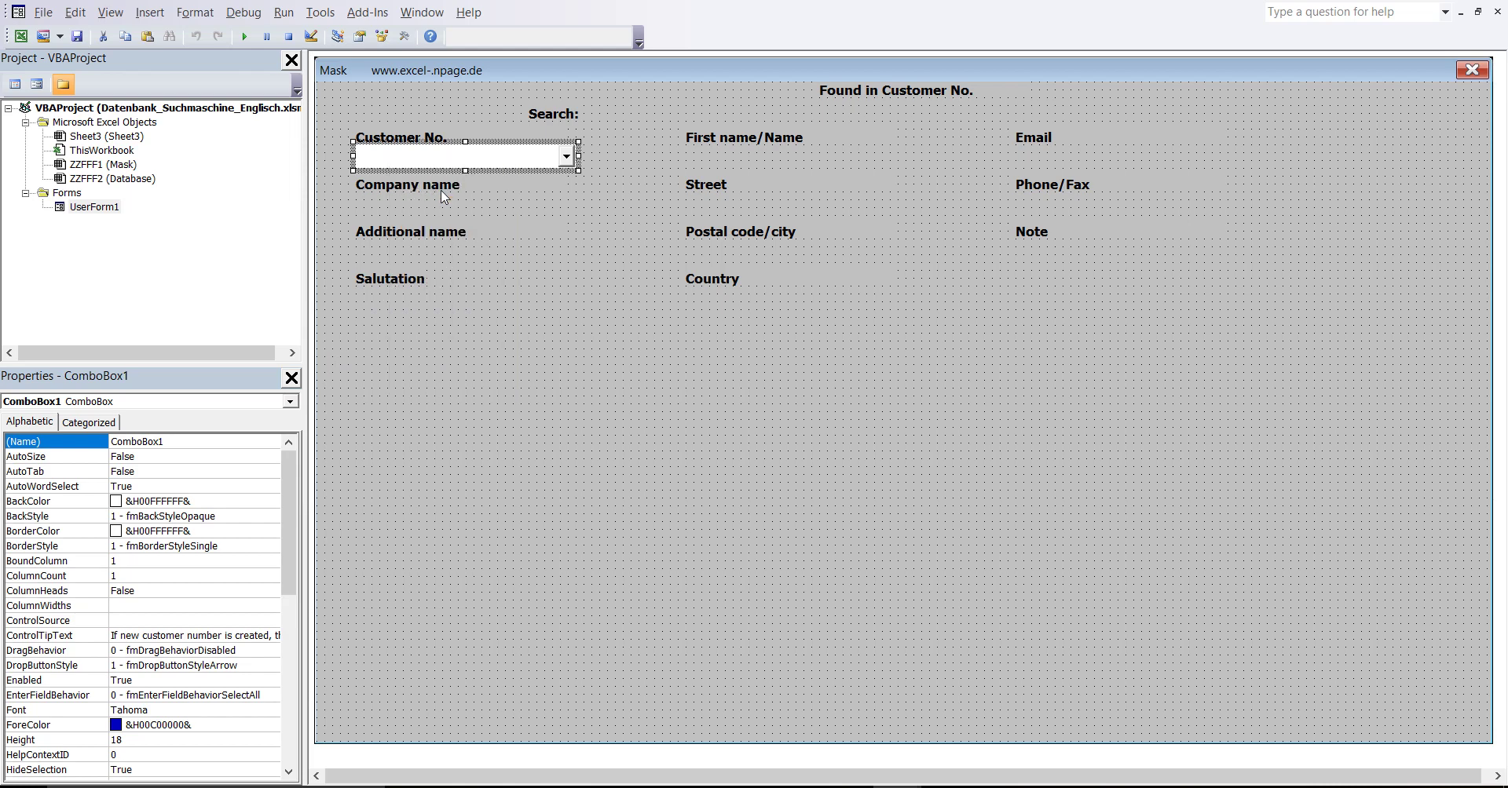
pyautogui.click(637, 428)
pyautogui.rightClick(637, 428)
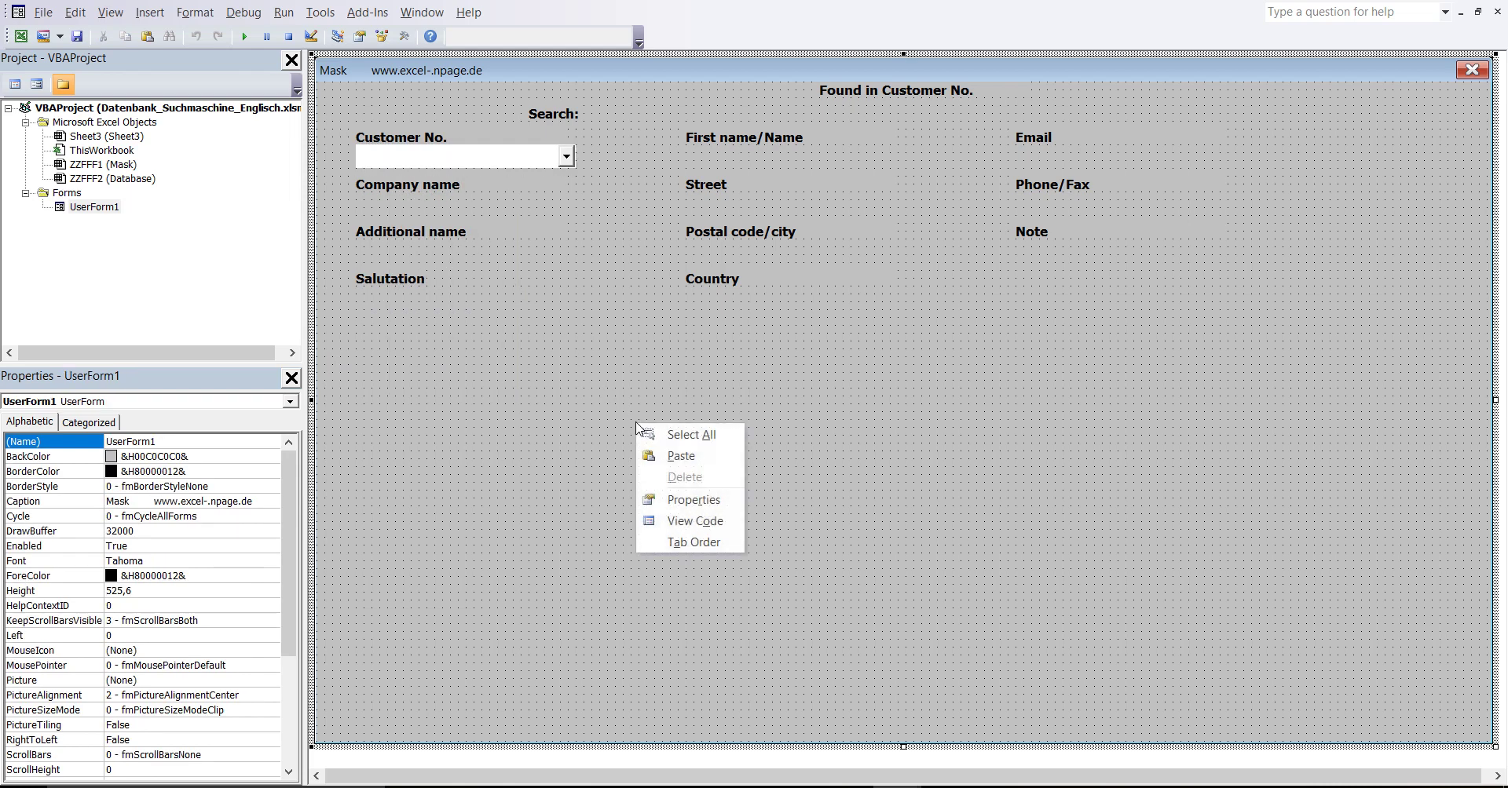
pyautogui.click(681, 456)
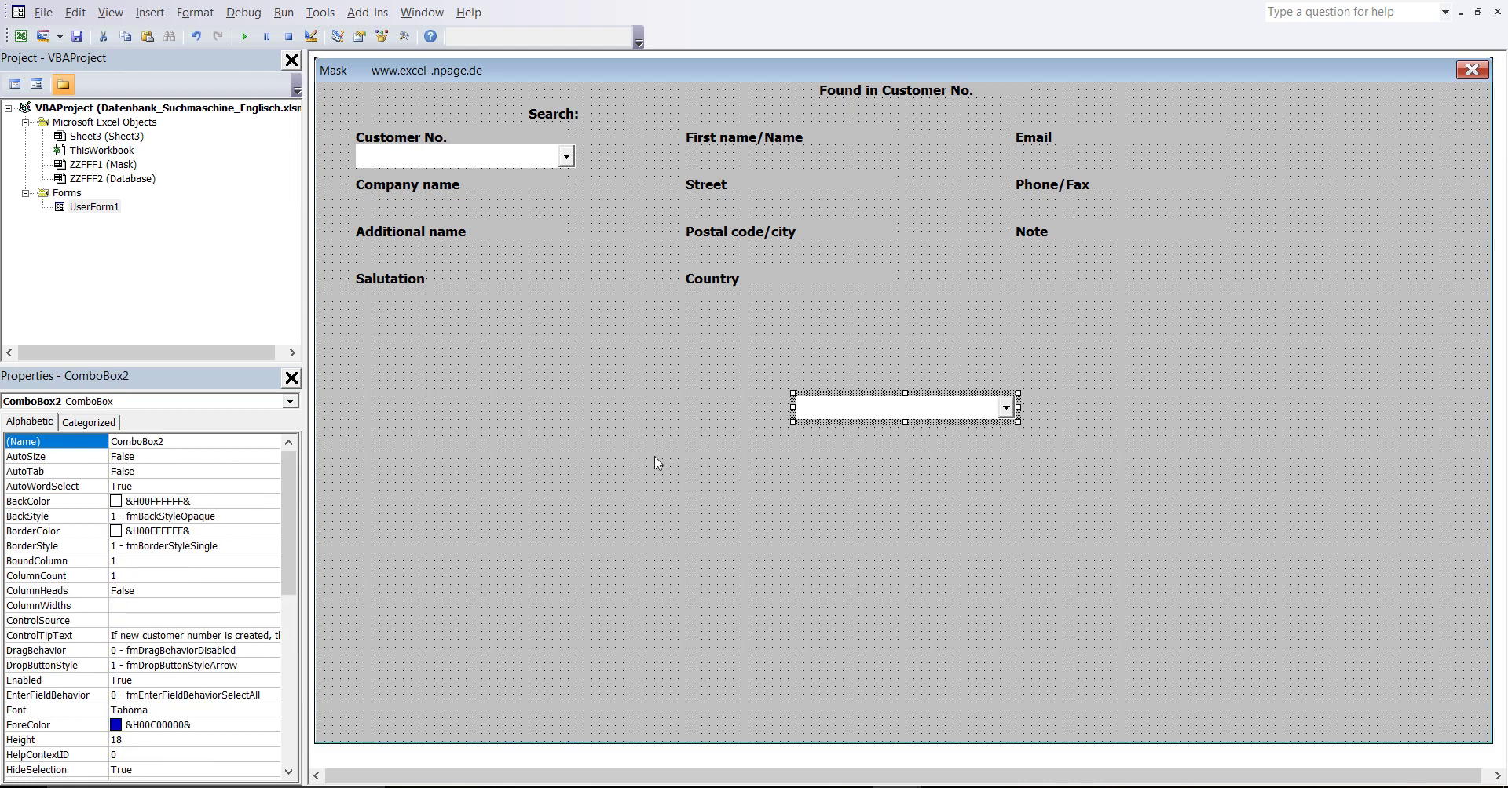
# Confirm the pasted copy is named ComboBox2, then return to the Excel workbook
pyautogui.doubleClick(174, 440)
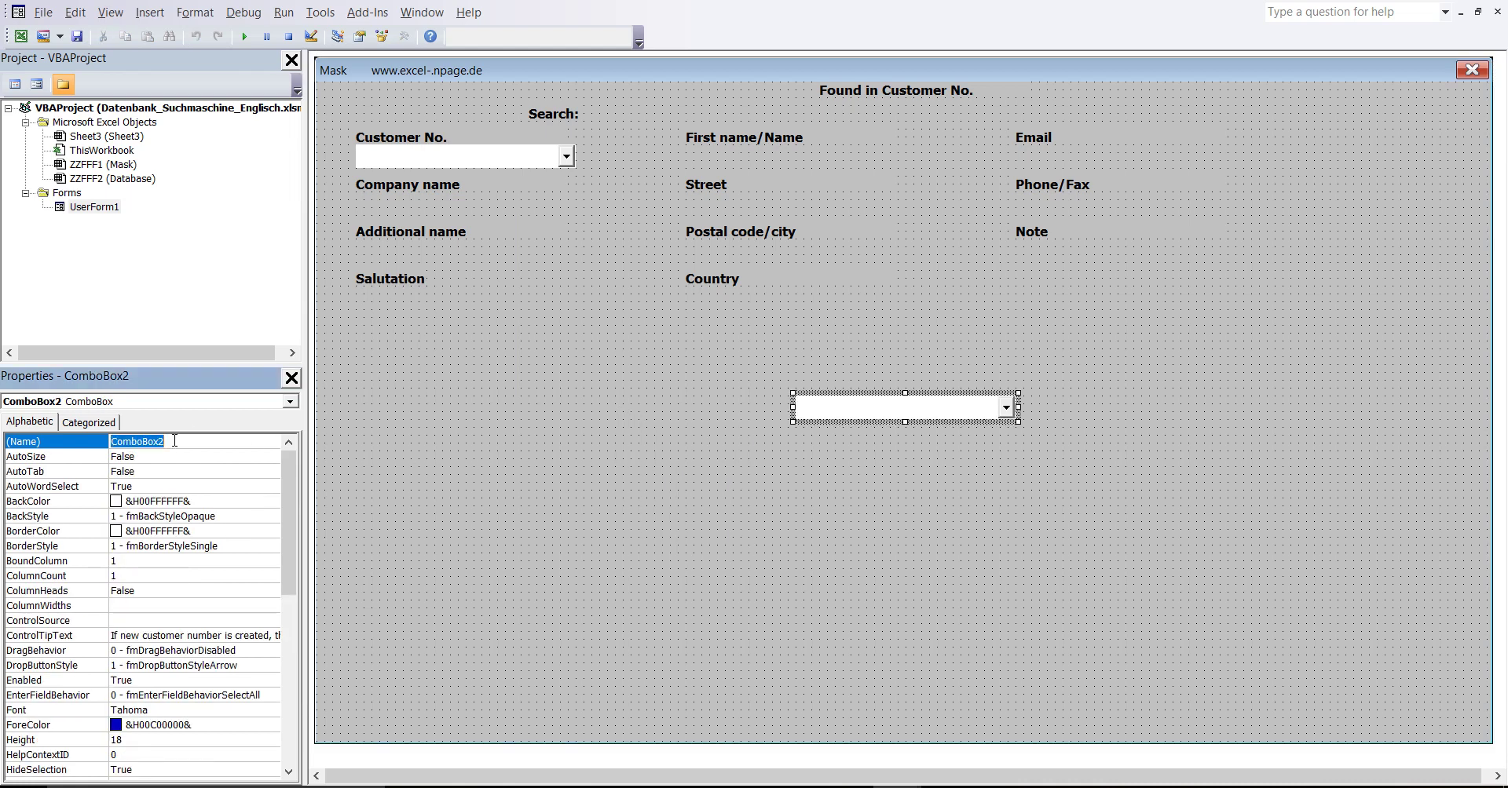
pyautogui.click(174, 440)
pyautogui.moveTo(895, 777)
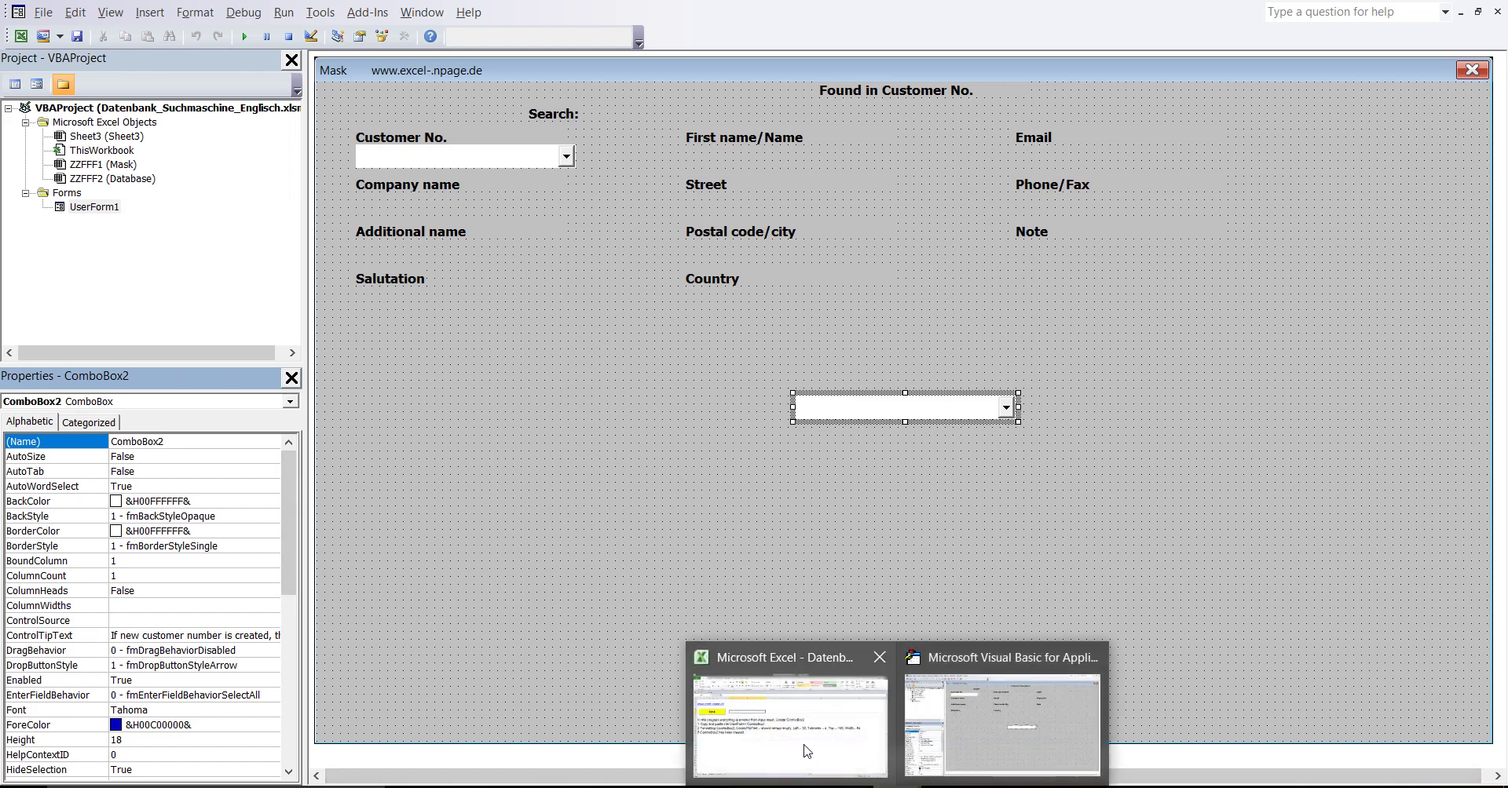
pyautogui.click(807, 747)
# Highlight the ComboBox2 formatting instruction on the Mask sheet, then return to the VBA editor
pyautogui.doubleClick(291, 402)
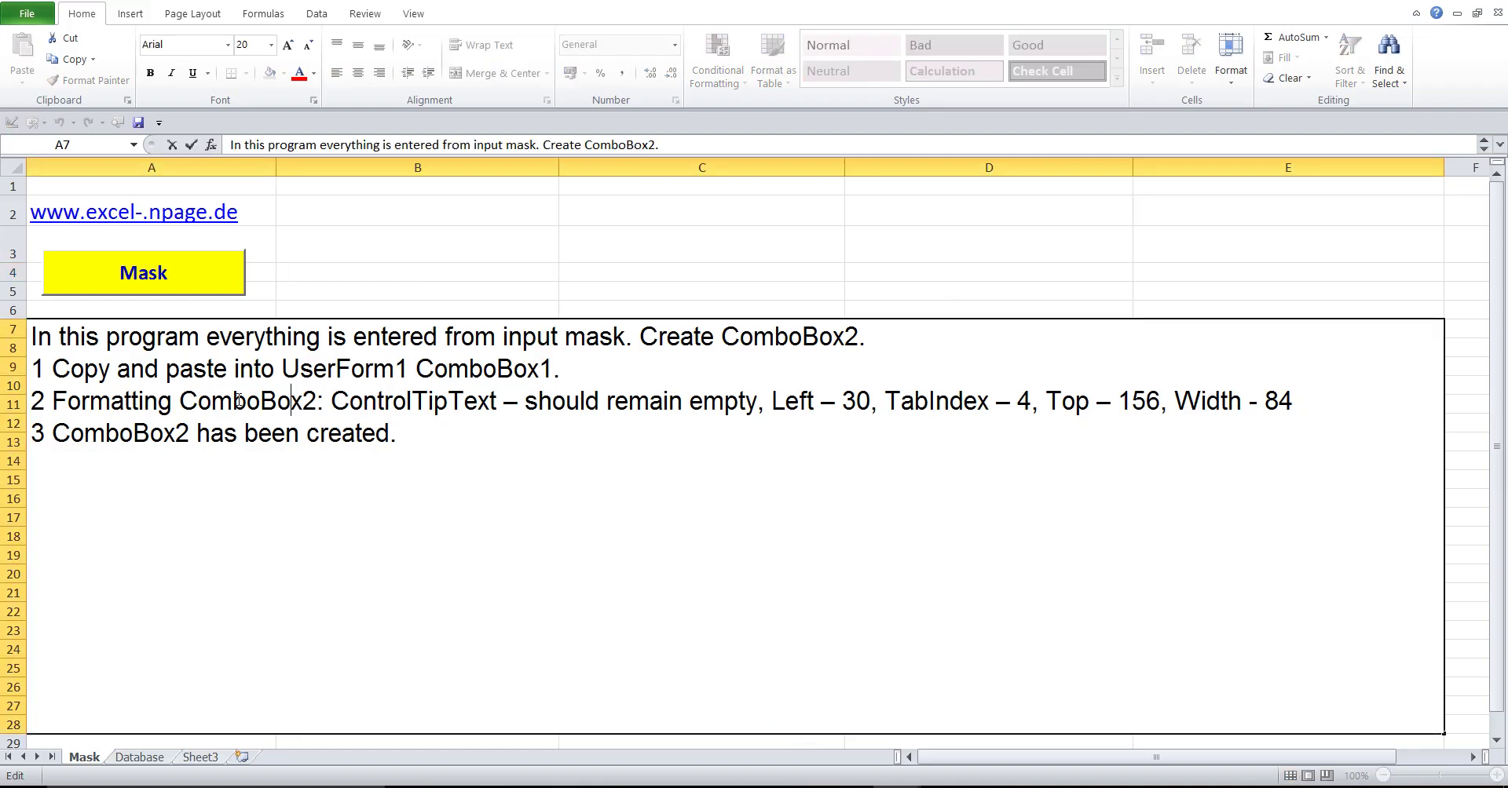
pyautogui.moveTo(32, 400); pyautogui.dragTo(1306, 408)
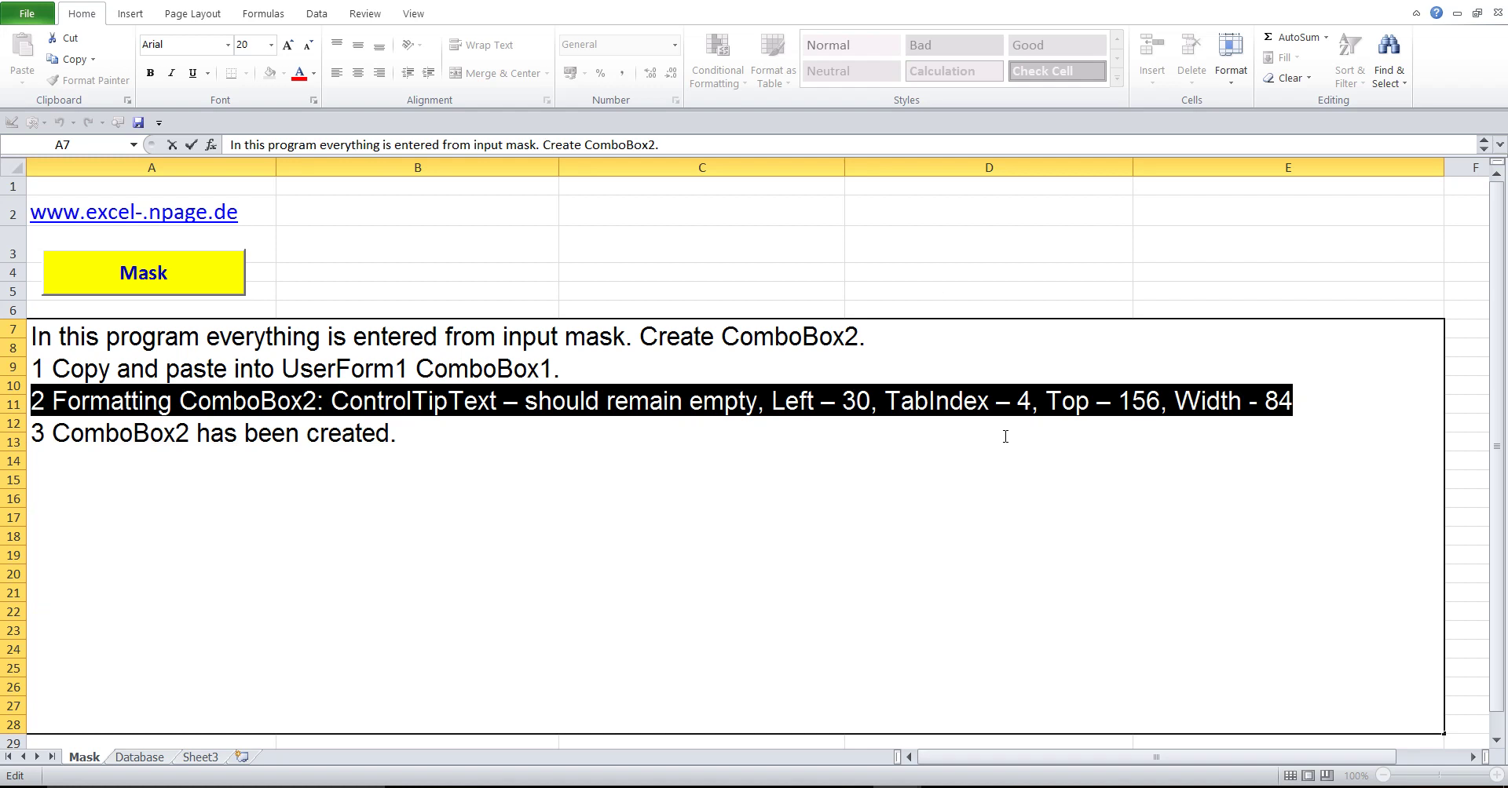
pyautogui.click(668, 273)
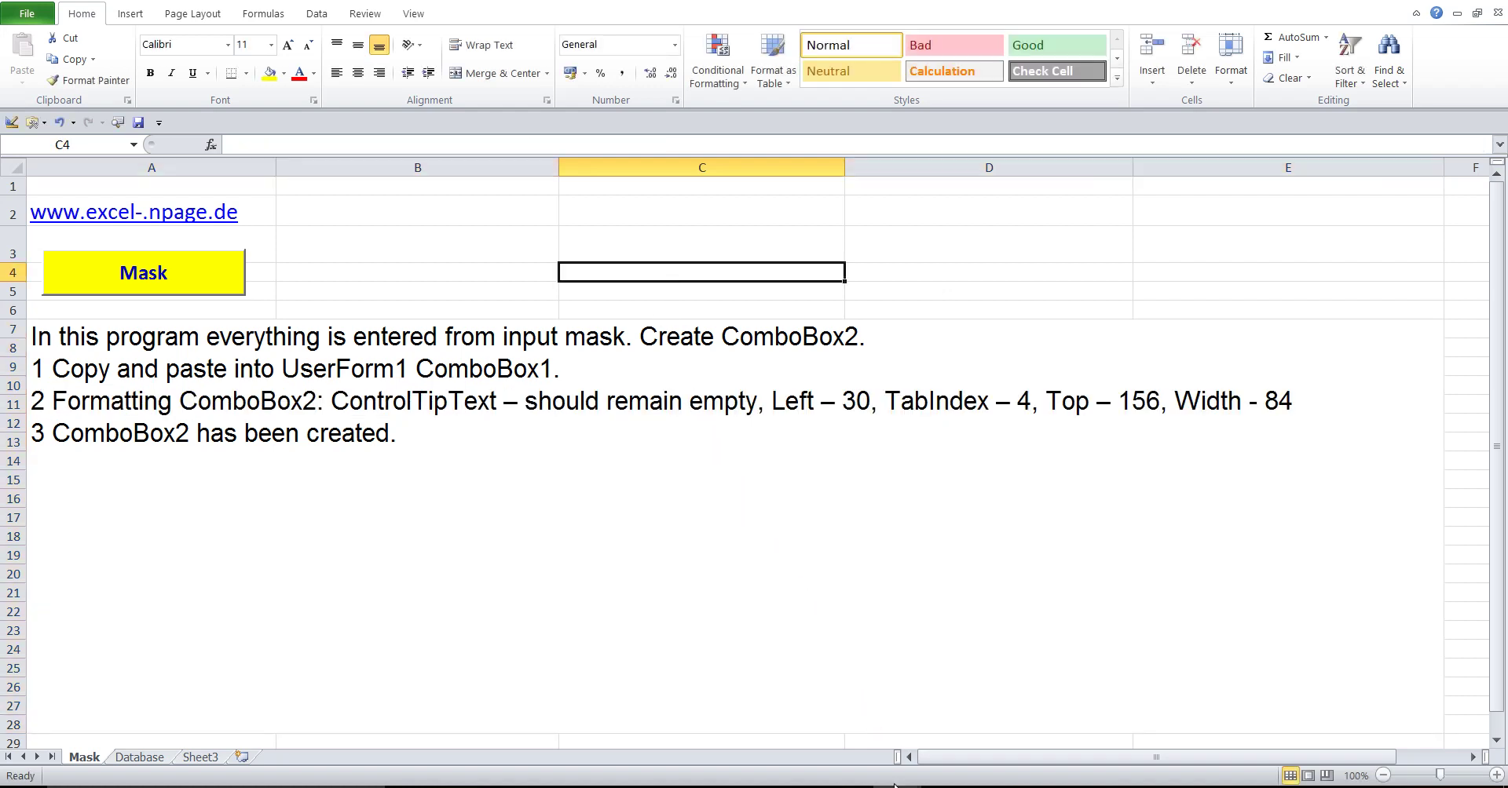
pyautogui.click(949, 701)
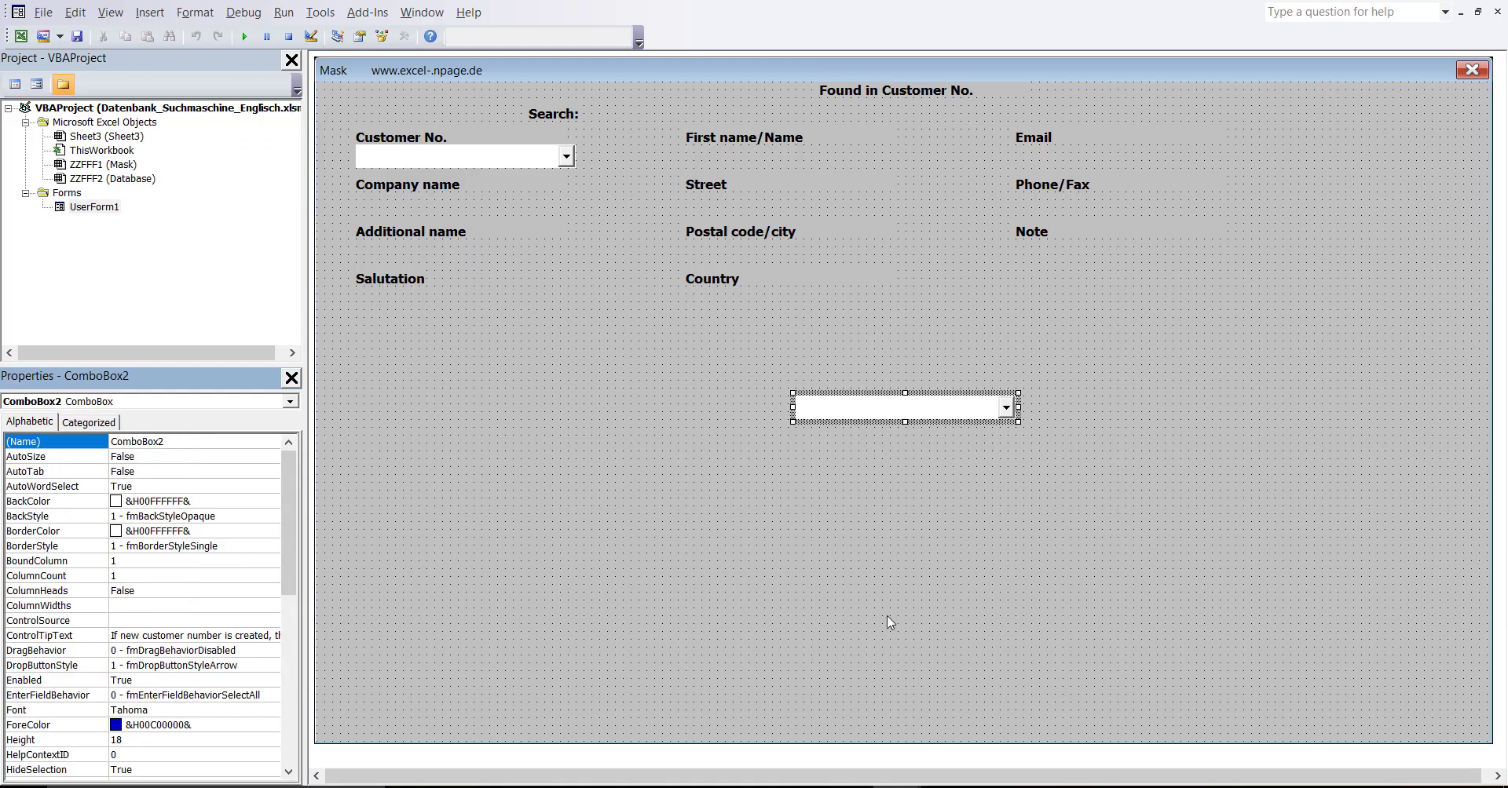
# Clear ComboBox2's ControlTipText so it has no tooltip
pyautogui.doubleClick(169, 440)
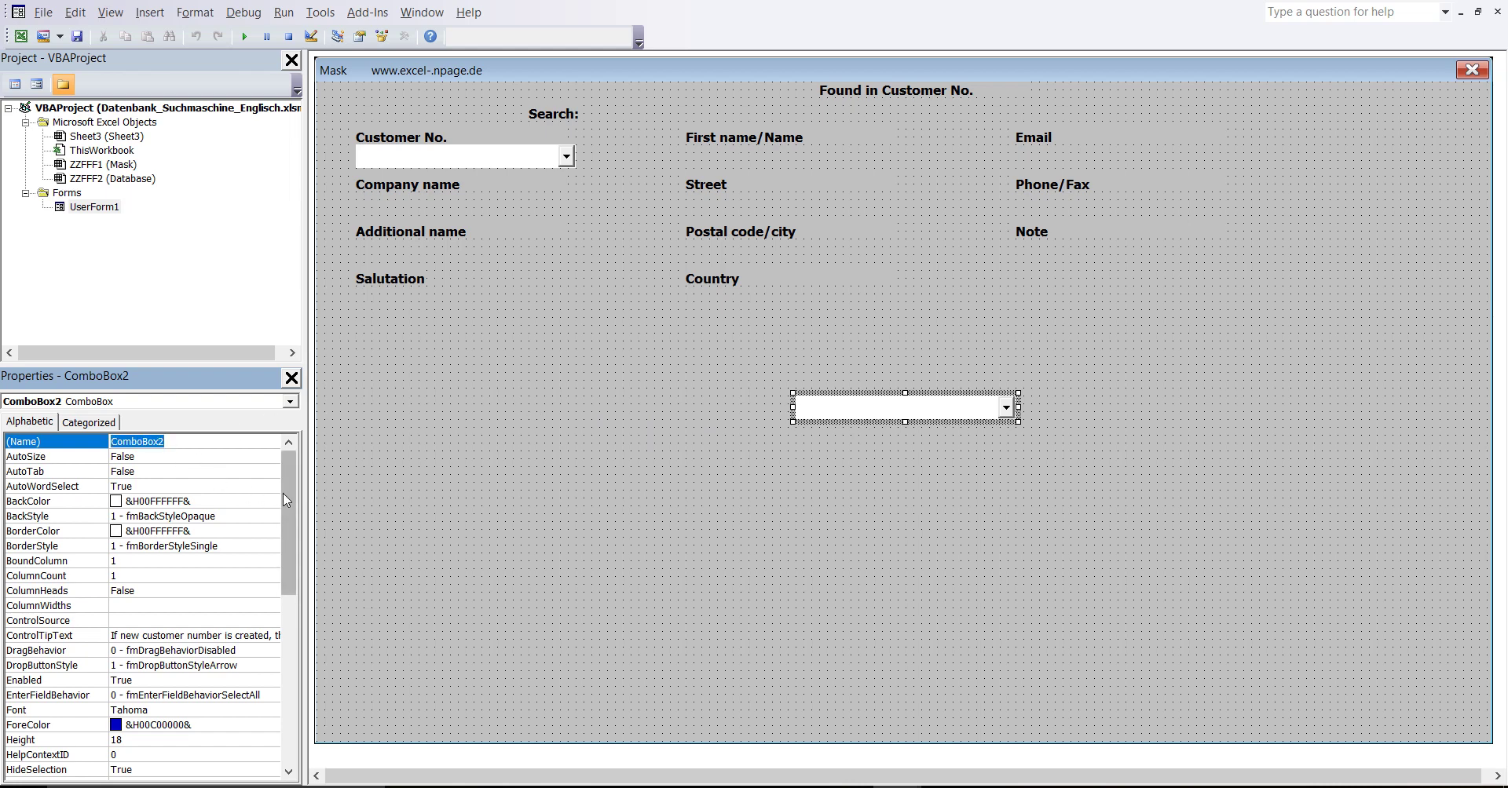
pyautogui.moveTo(283, 494); pyautogui.dragTo(284, 555)
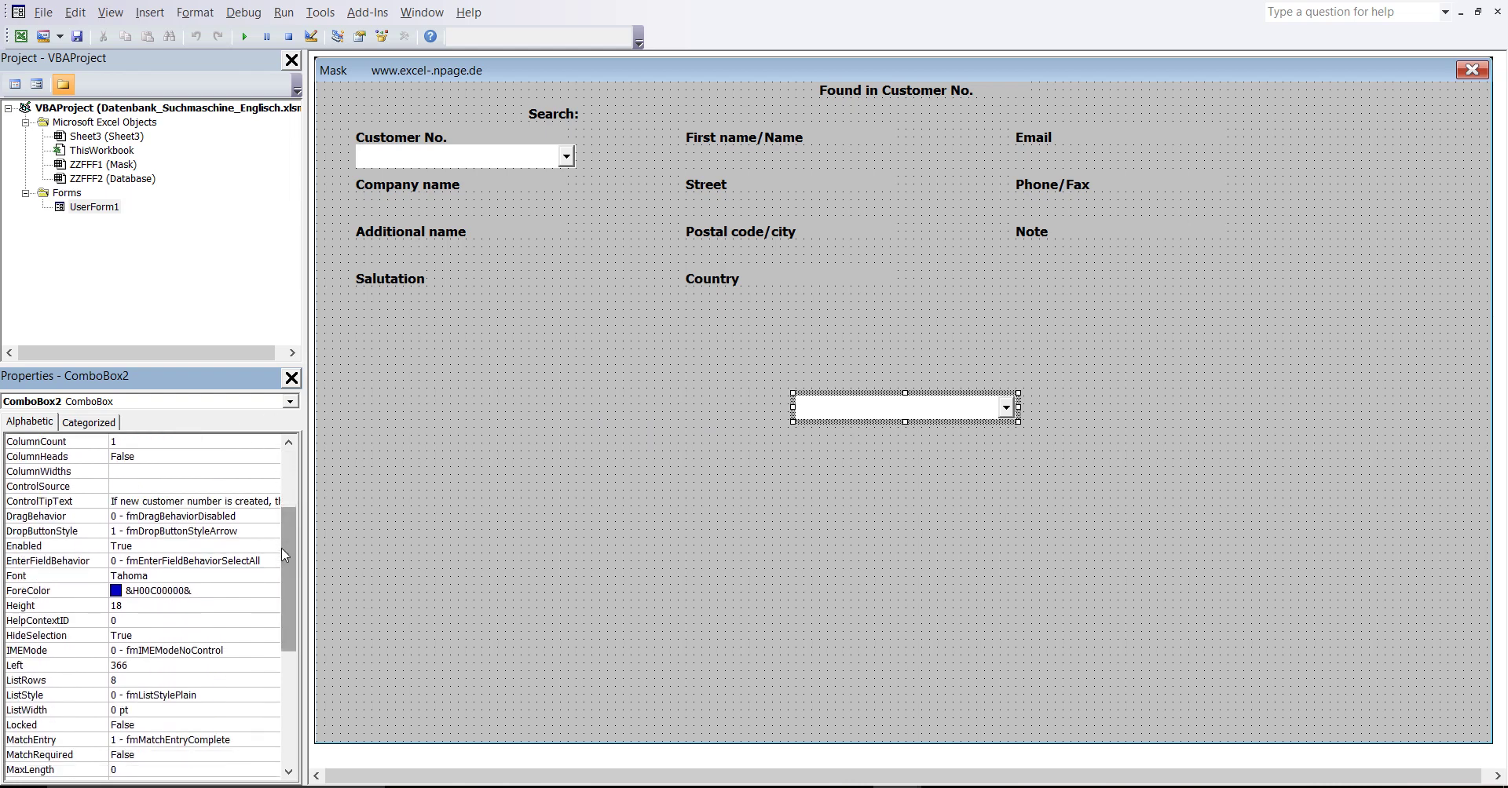
pyautogui.click(200, 501)
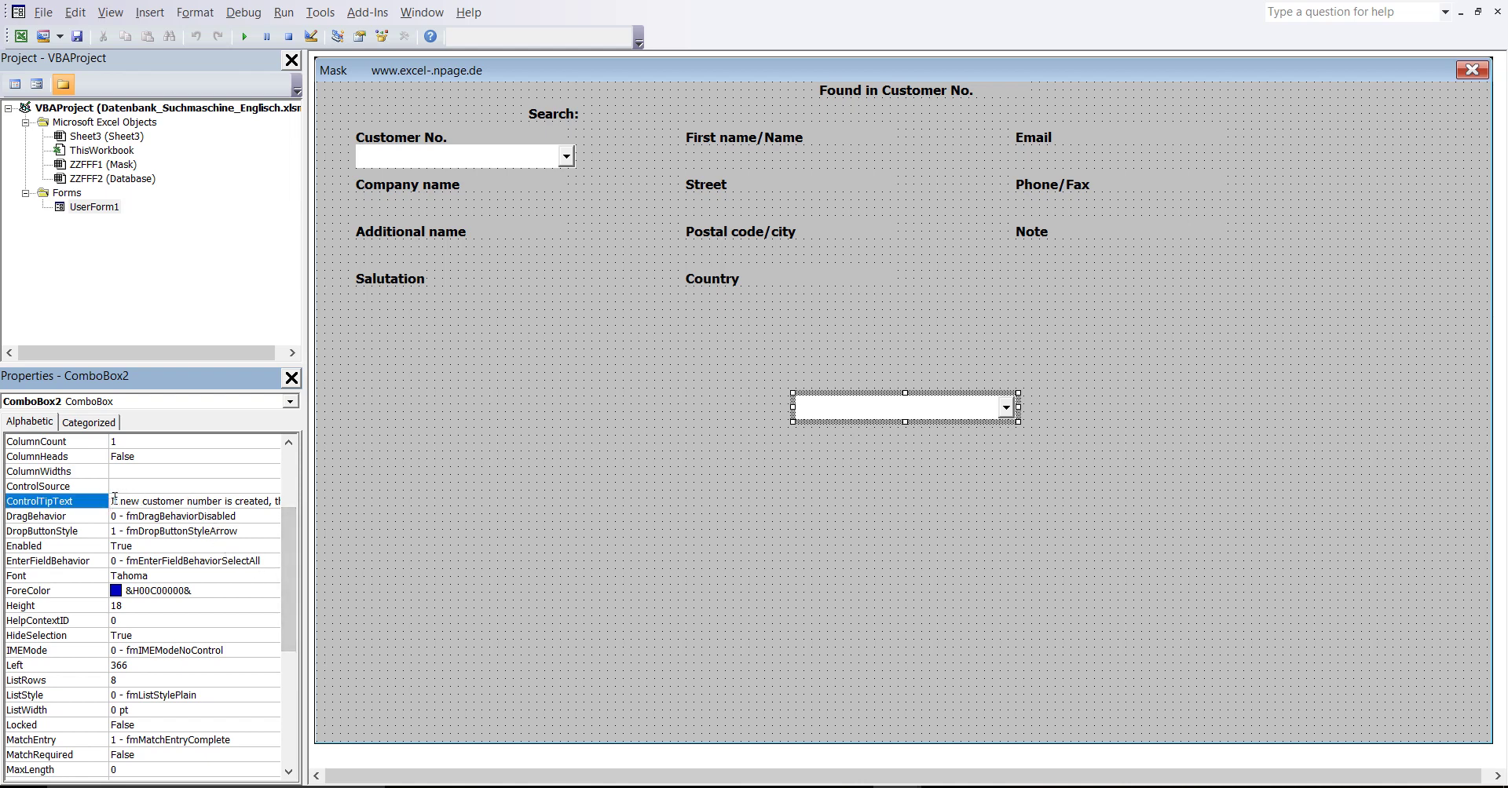
pyautogui.moveTo(114, 501); pyautogui.dragTo(267, 514)
pyautogui.press('BackSpace')
pyautogui.moveTo(124, 501); pyautogui.dragTo(268, 514)
pyautogui.press('BackSpace')
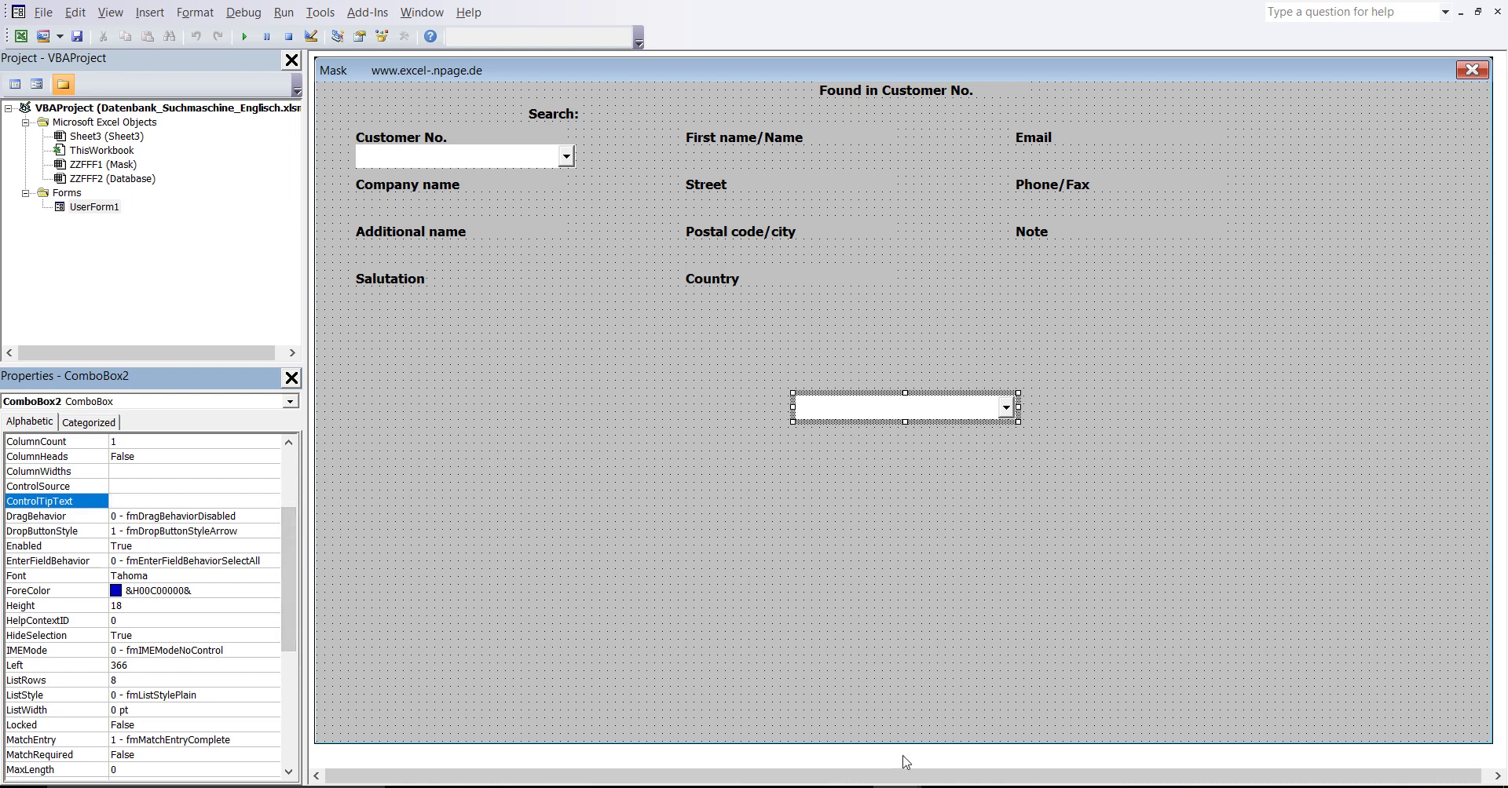
# Set ComboBox2's Left property to 30 to align it with the left column
pyautogui.moveTo(856, 760)
pyautogui.moveTo(821, 736)
pyautogui.click(134, 666)
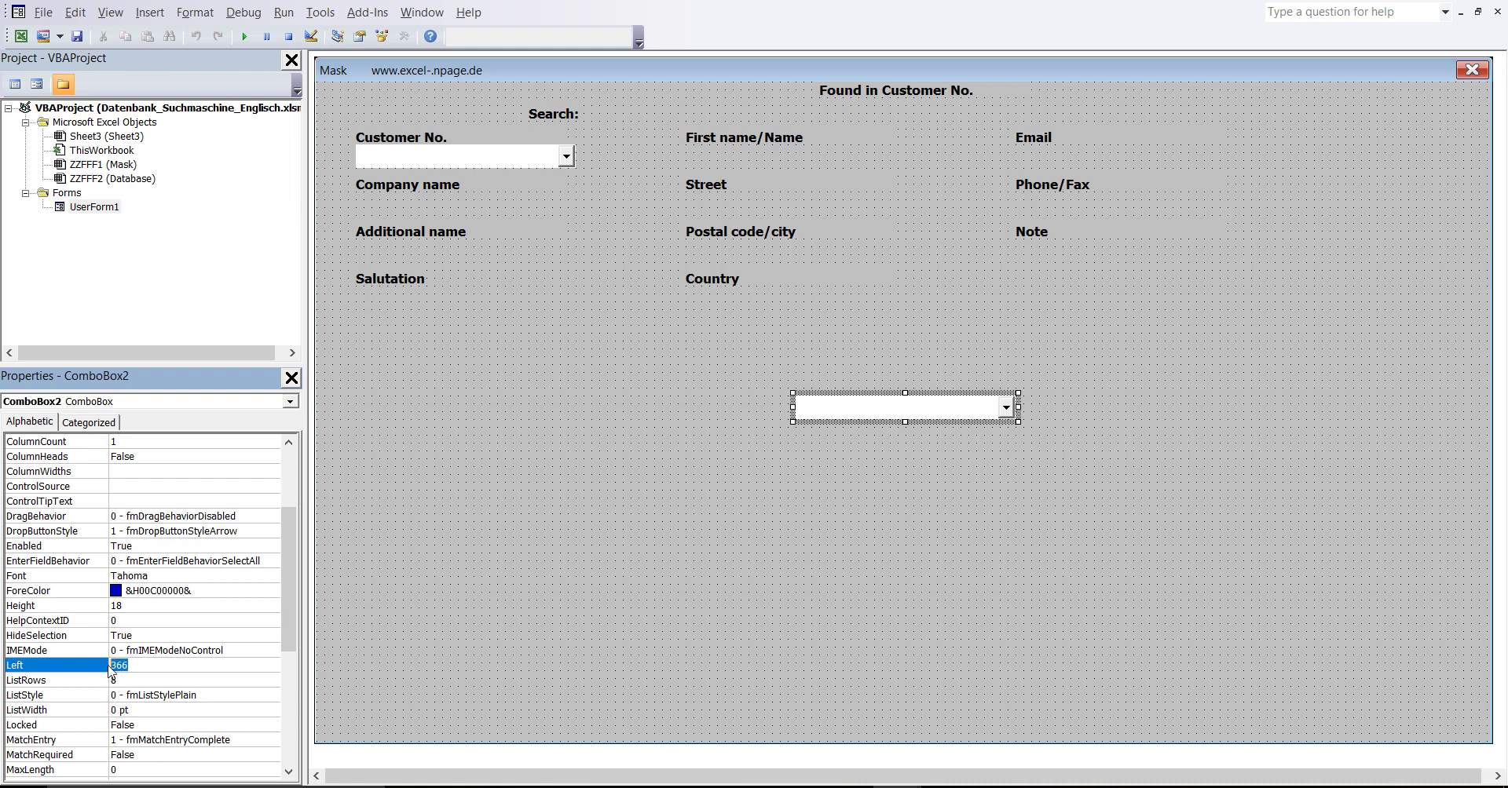
pyautogui.write('30')
pyautogui.press('Return')
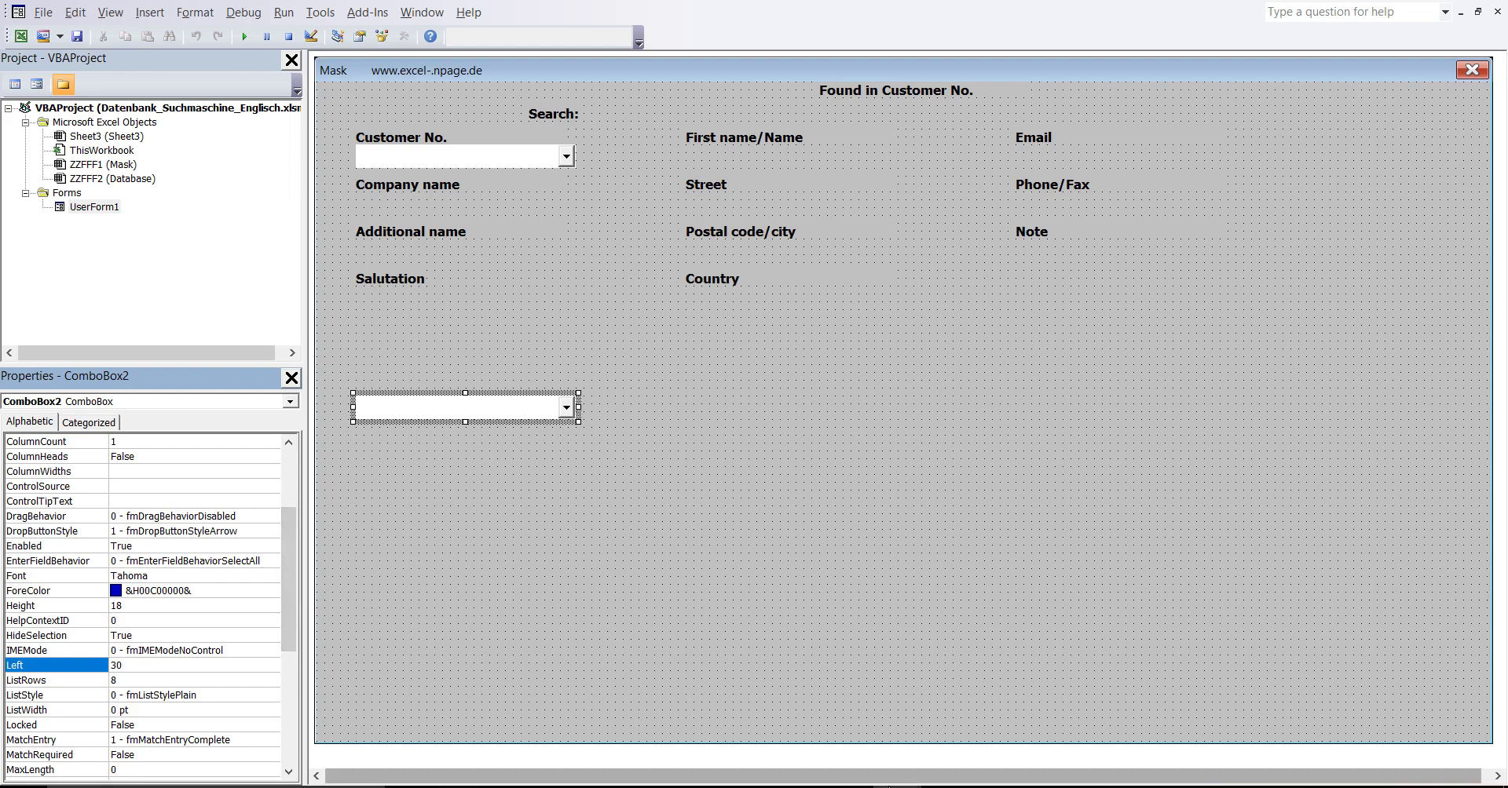
pyautogui.moveTo(793, 779)
pyautogui.click(818, 746)
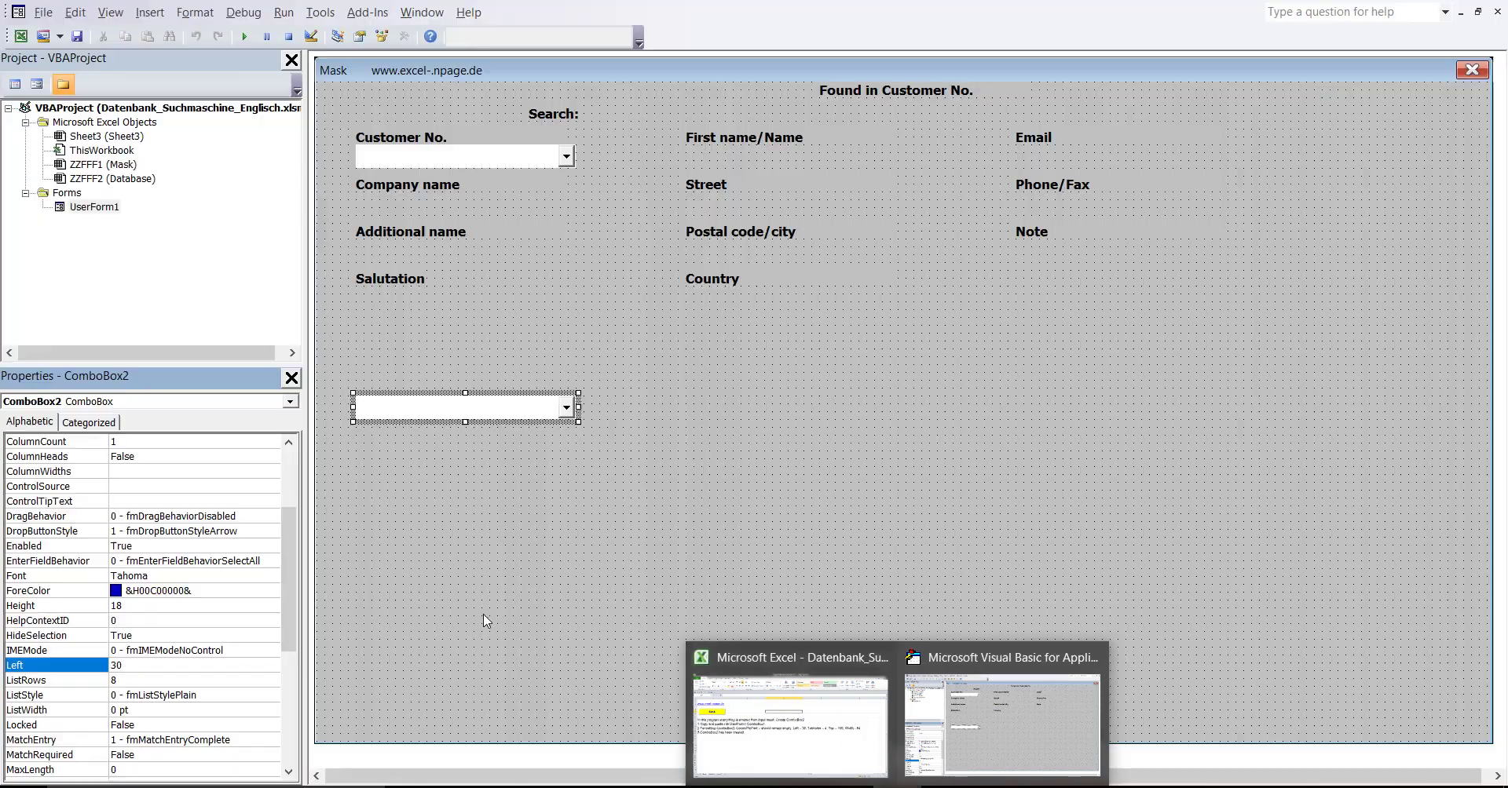
# Change ComboBox2's TabIndex from 14 to 4, checking the Excel instructions in between
pyautogui.click(1001, 722)
pyautogui.moveTo(289, 588); pyautogui.dragTo(294, 729)
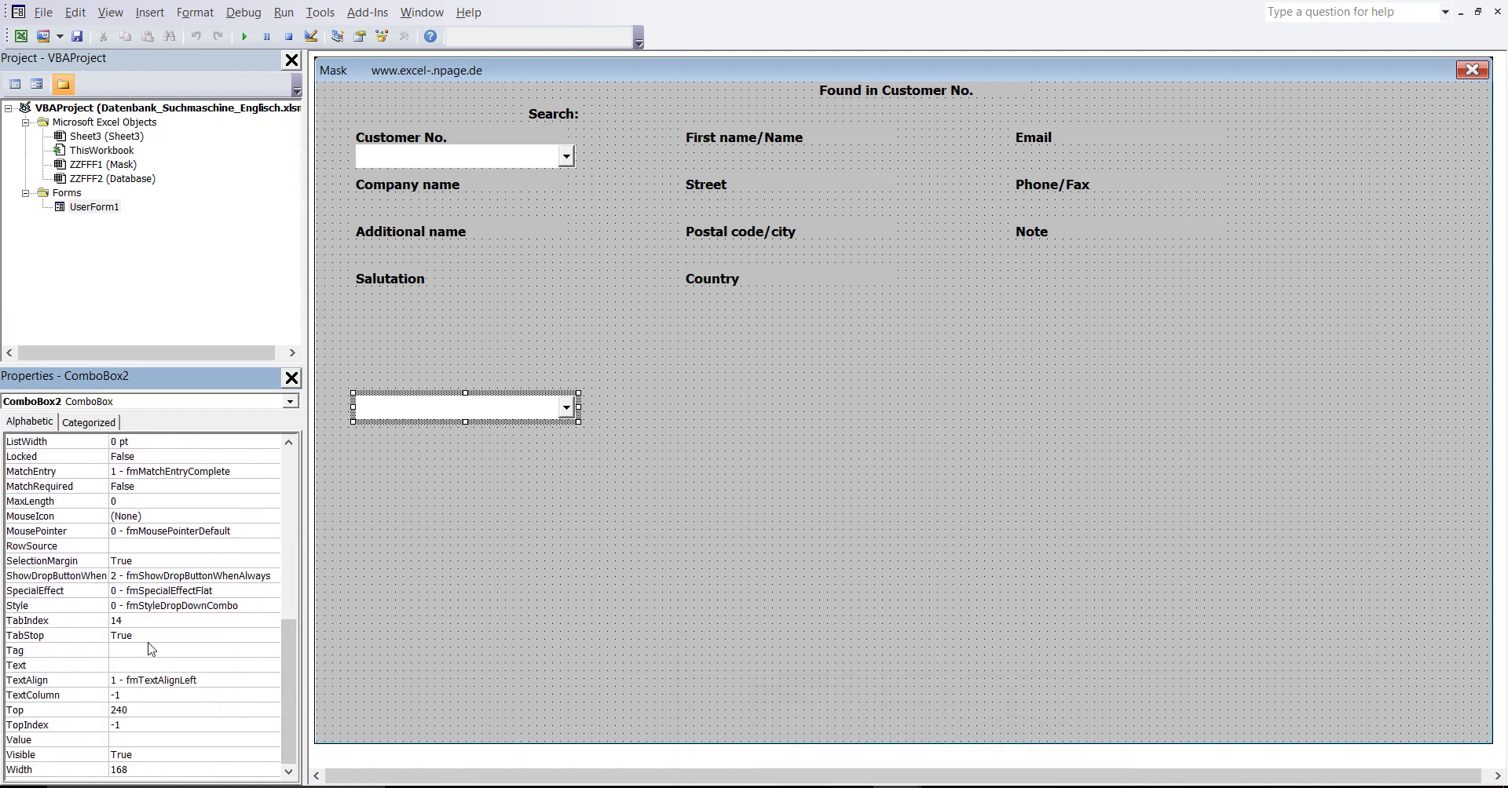
pyautogui.click(126, 620)
pyautogui.doubleClick(126, 621)
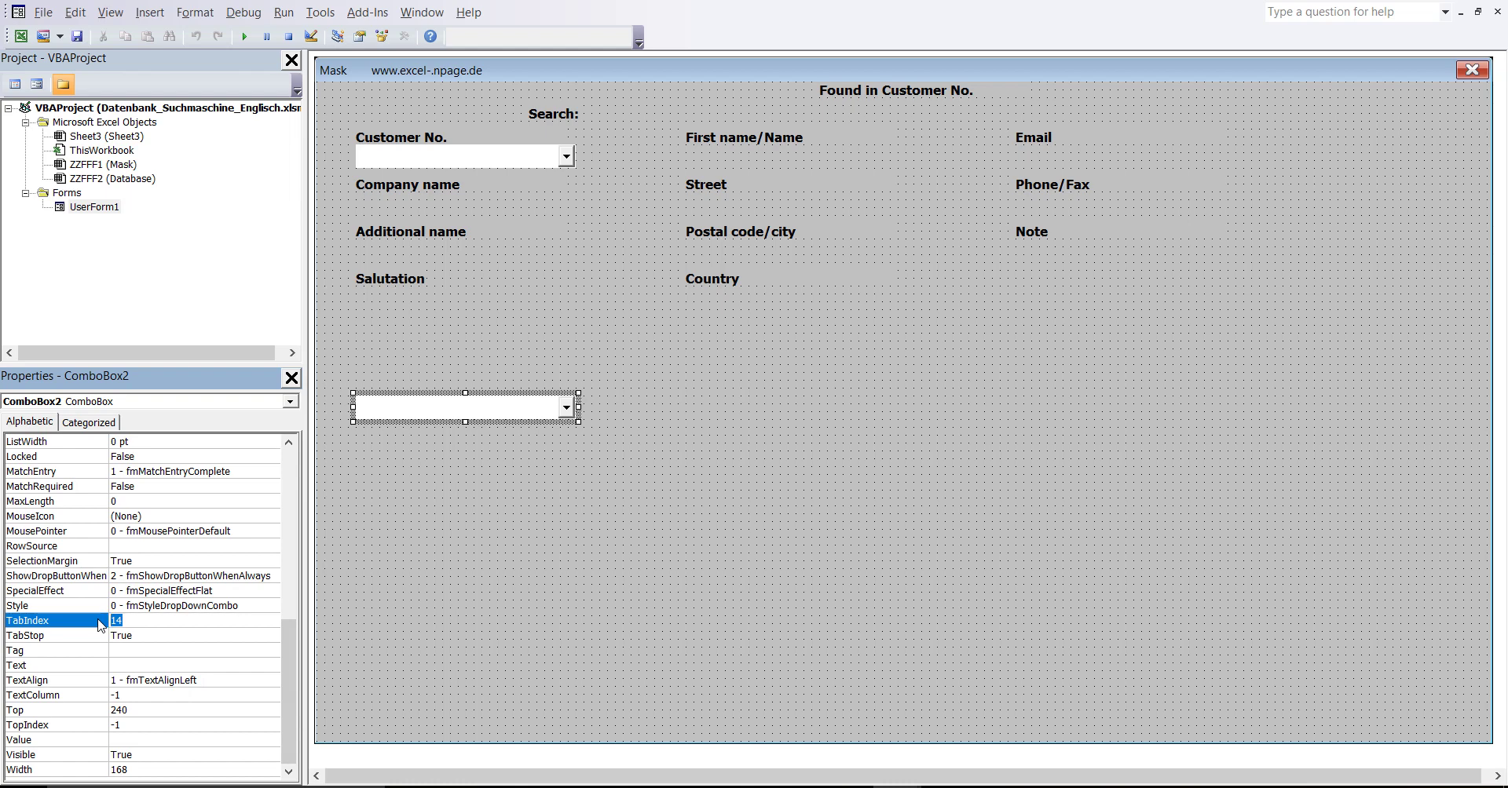
pyautogui.write('4')
pyautogui.moveTo(883, 785)
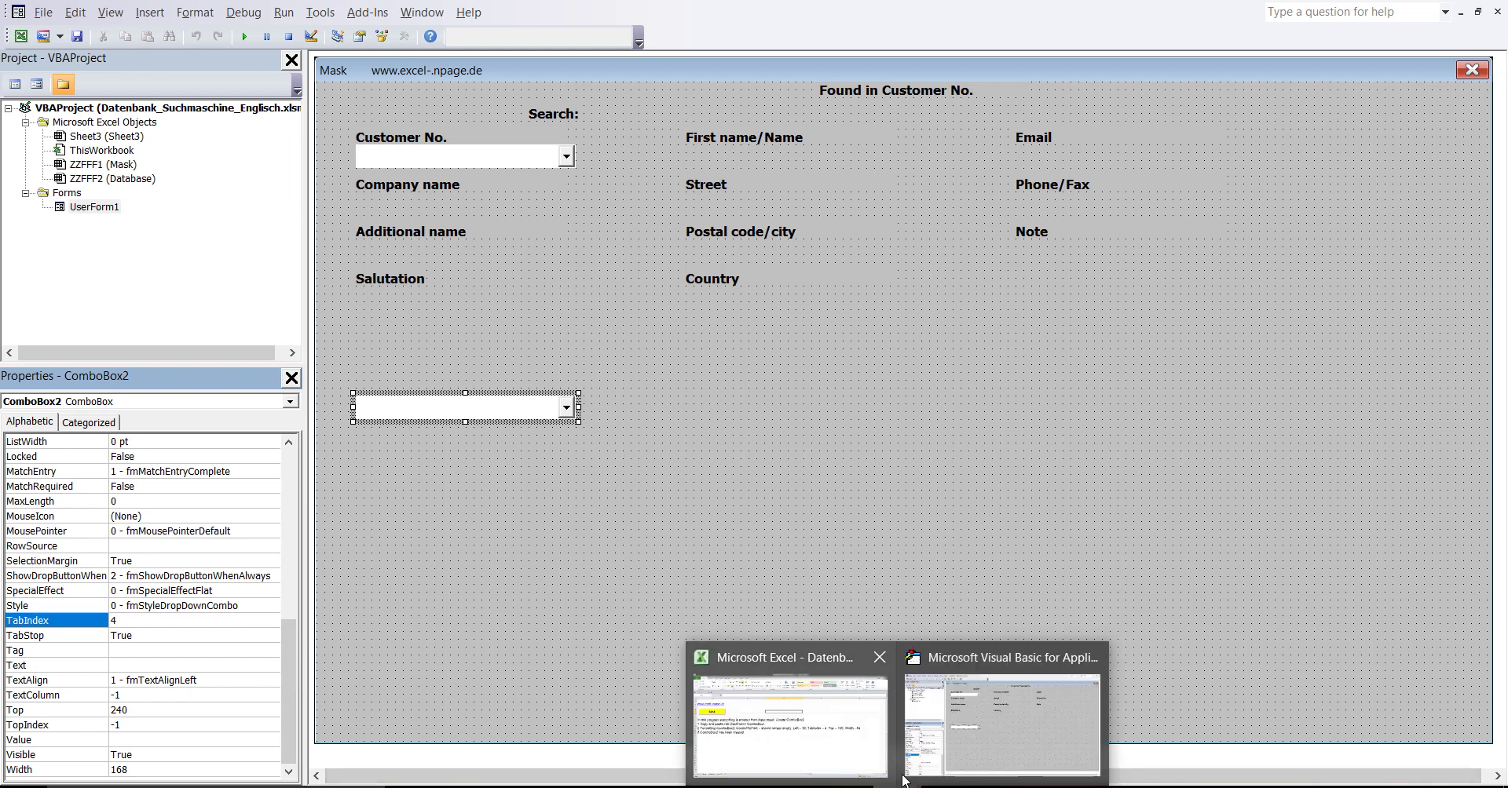
pyautogui.click(835, 729)
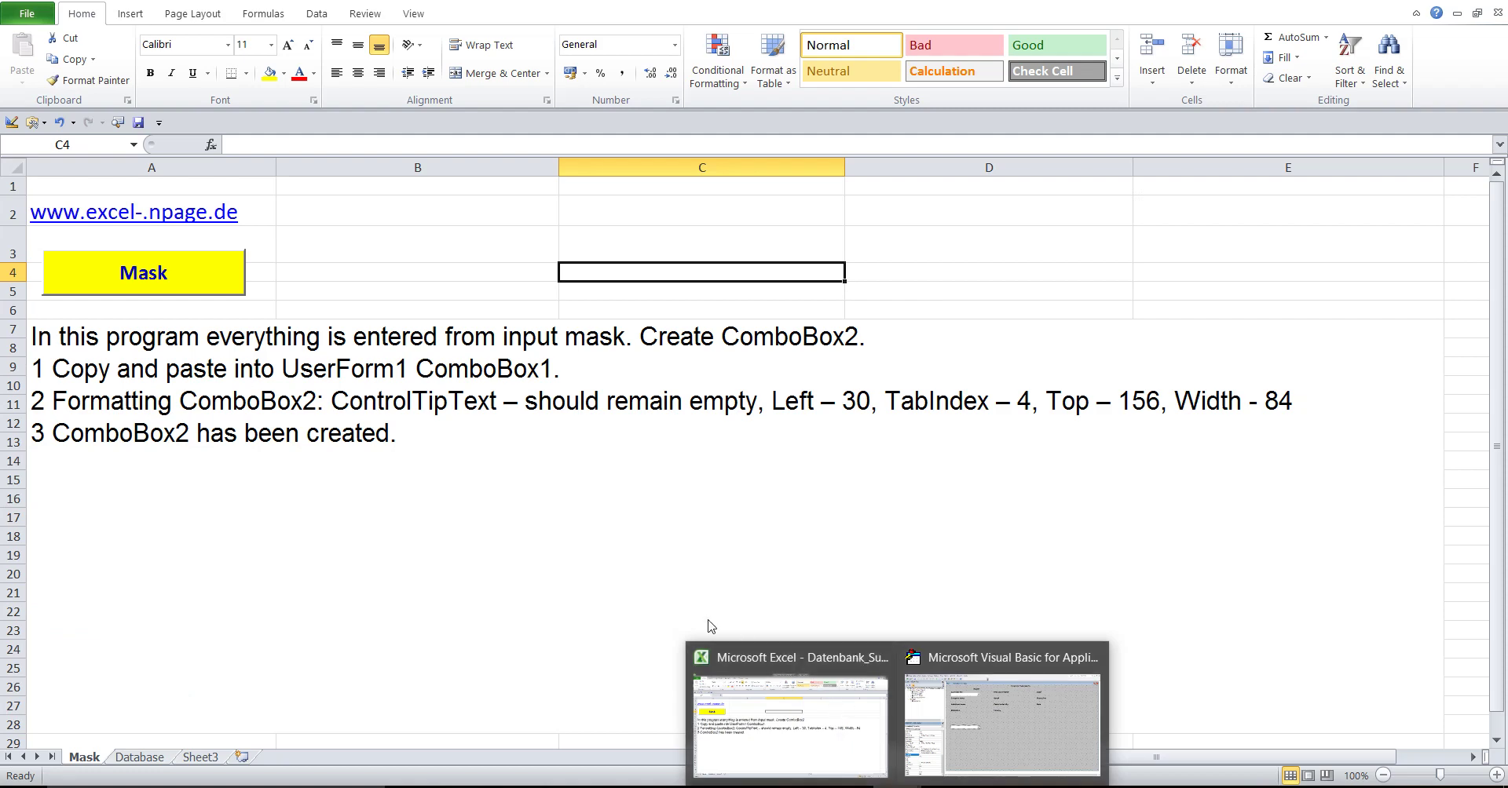
pyautogui.hotkey('alt', 'Tab')
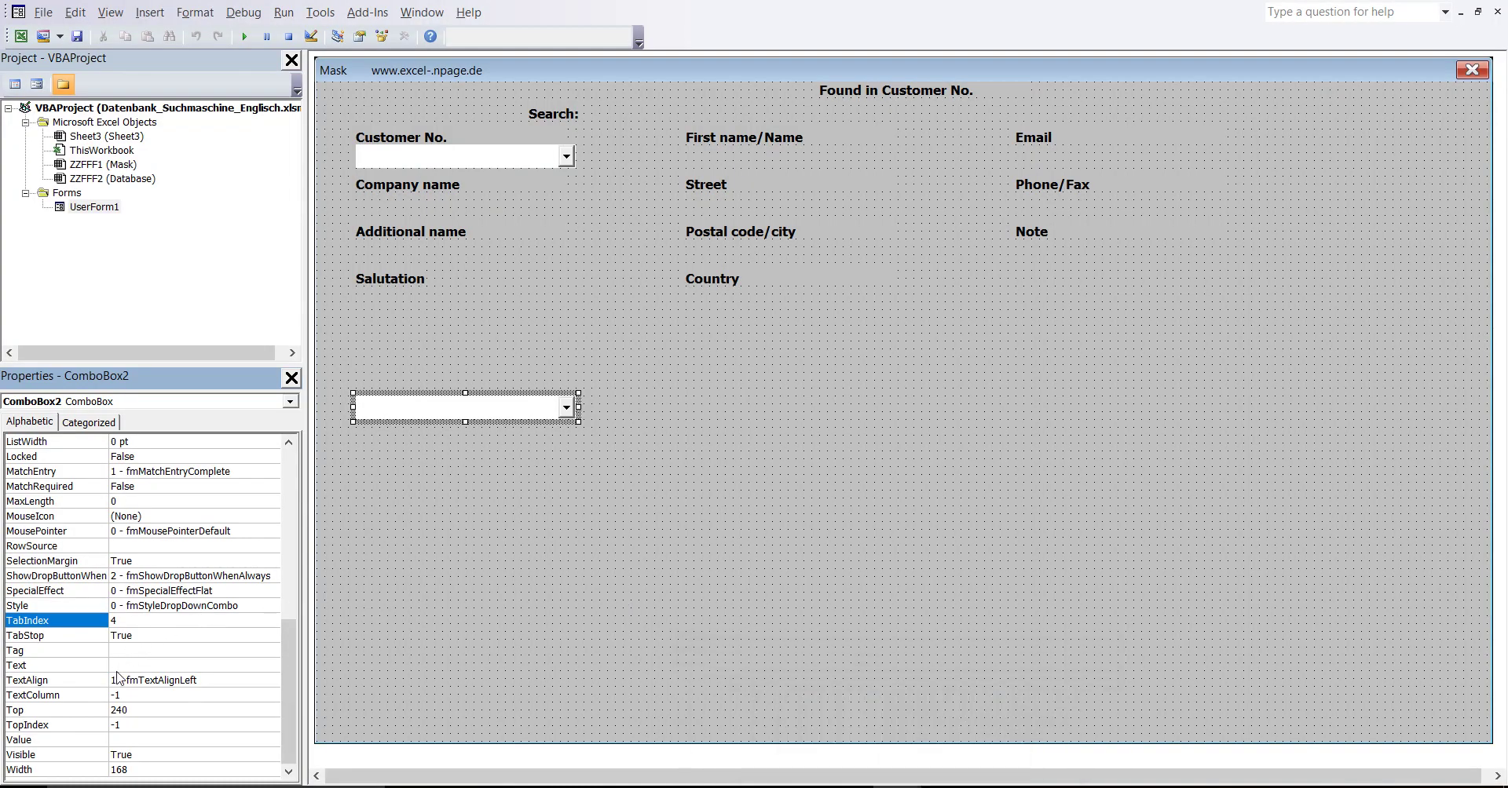
# Set ComboBox2's Top to 156 and Width to 84 in the Properties window
pyautogui.click(141, 712)
pyautogui.click(88, 712)
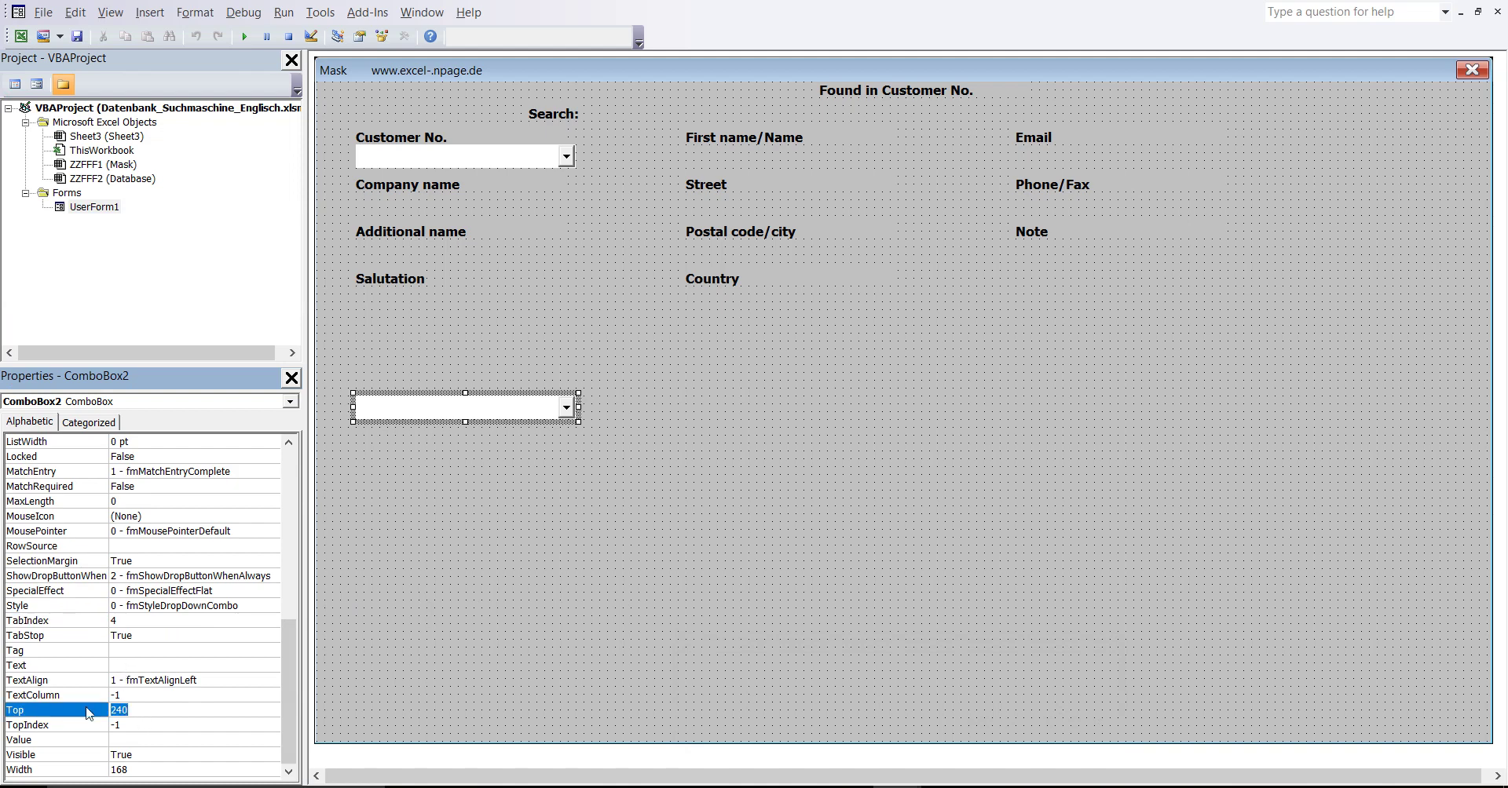
pyautogui.write('156')
pyautogui.press('Return')
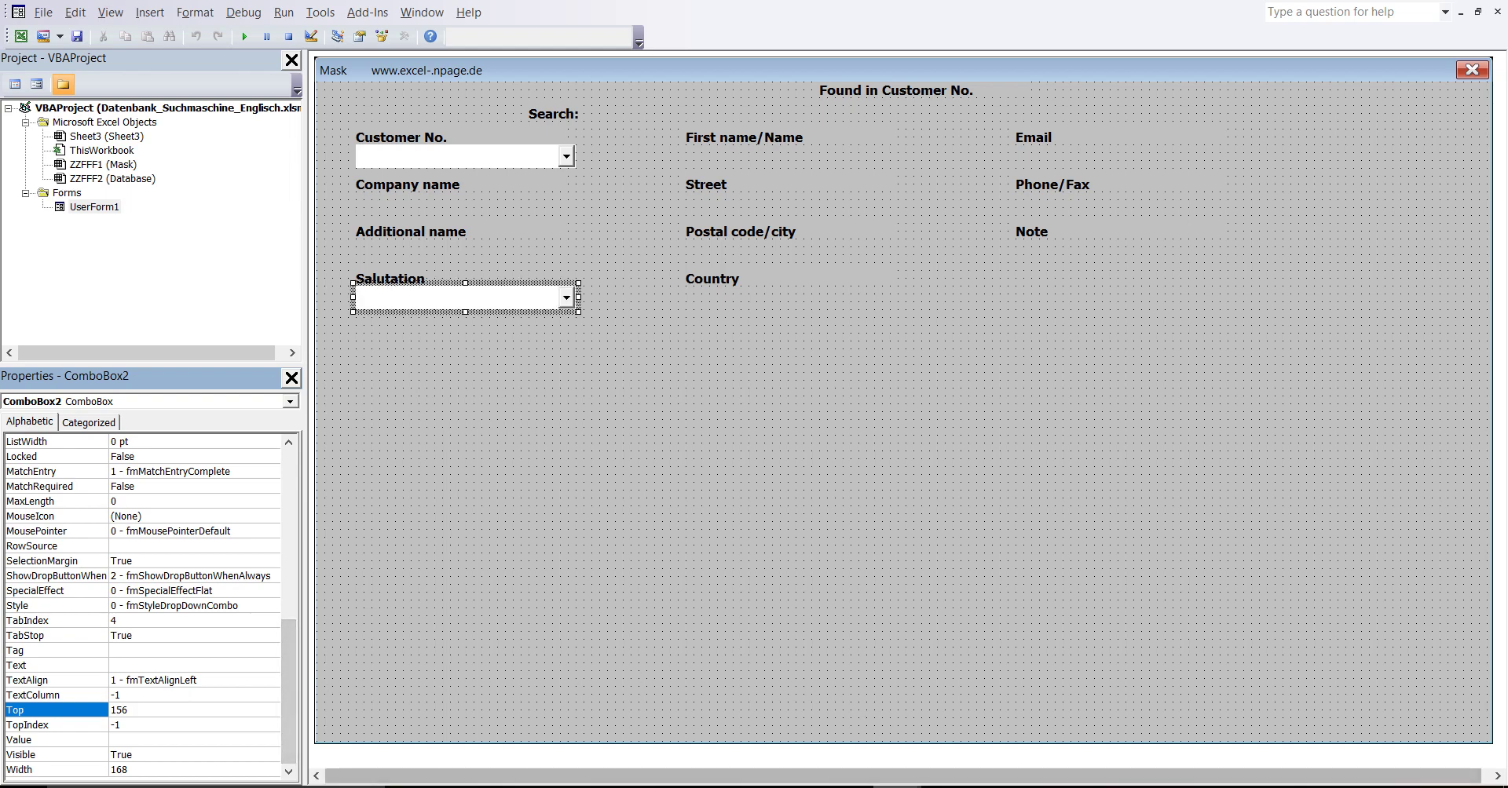
pyautogui.moveTo(896, 782)
pyautogui.moveTo(838, 716)
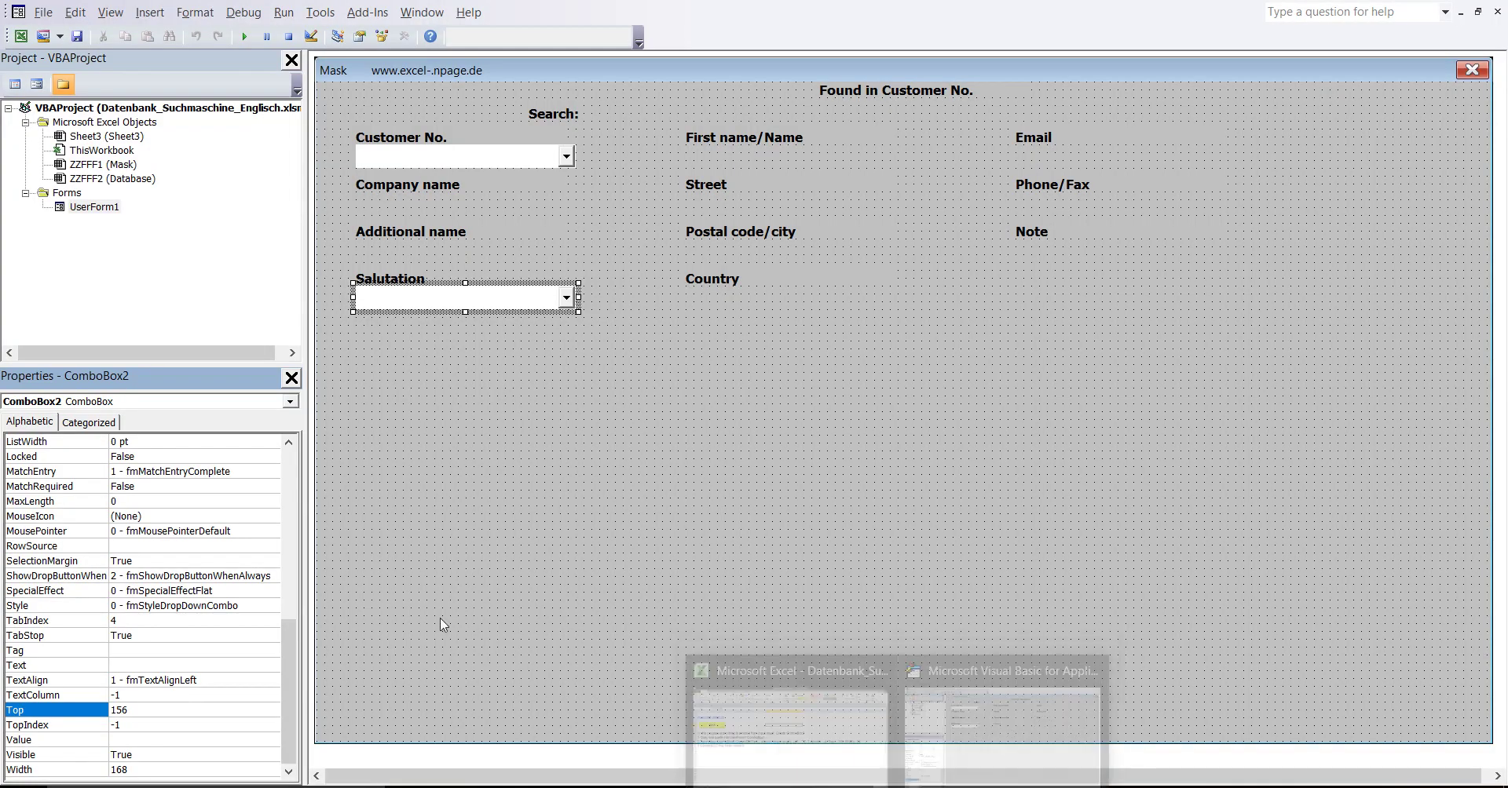
pyautogui.click(139, 771)
pyautogui.doubleClick(139, 771)
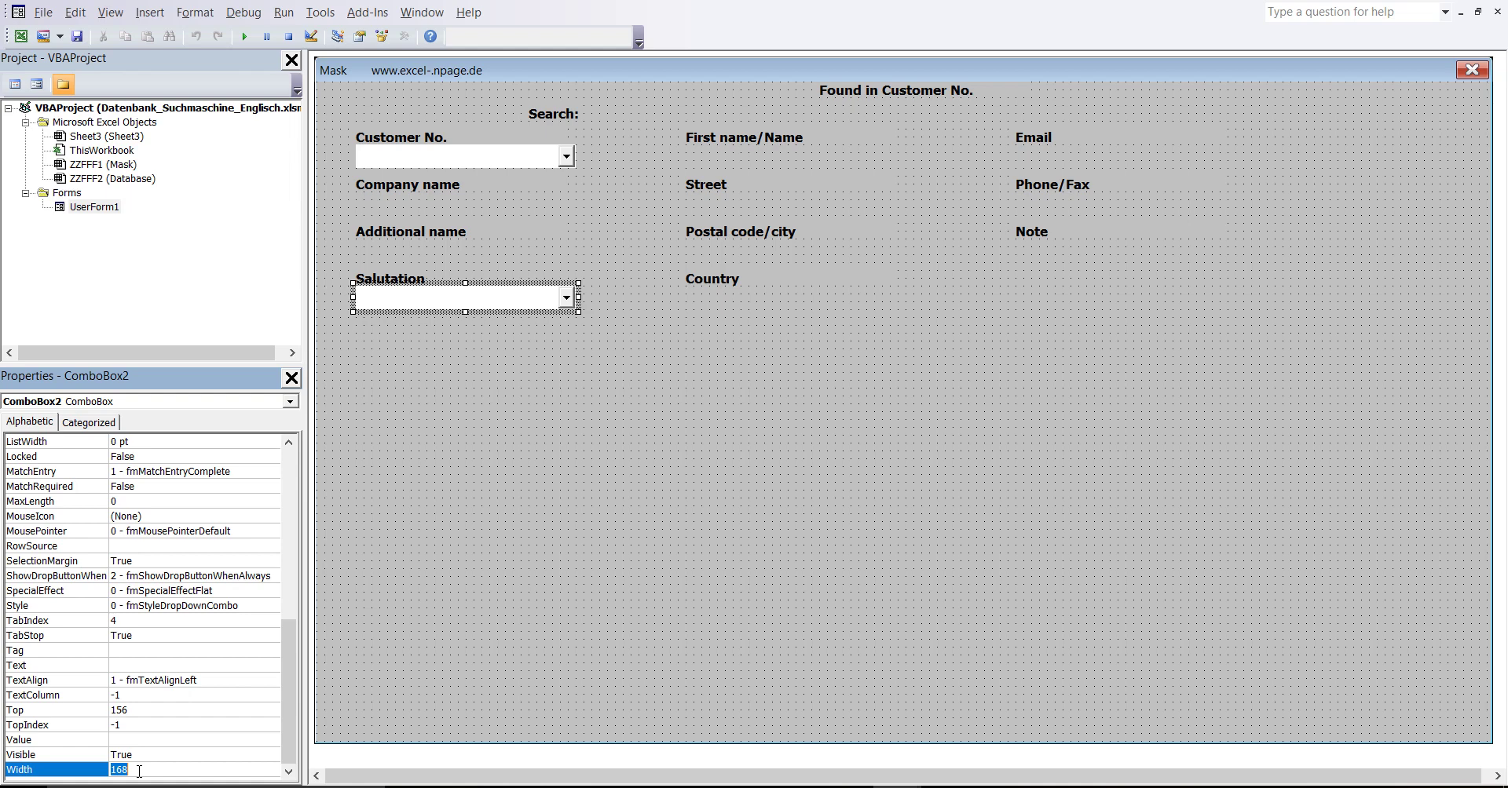
pyautogui.write('84')
pyautogui.press('Return')
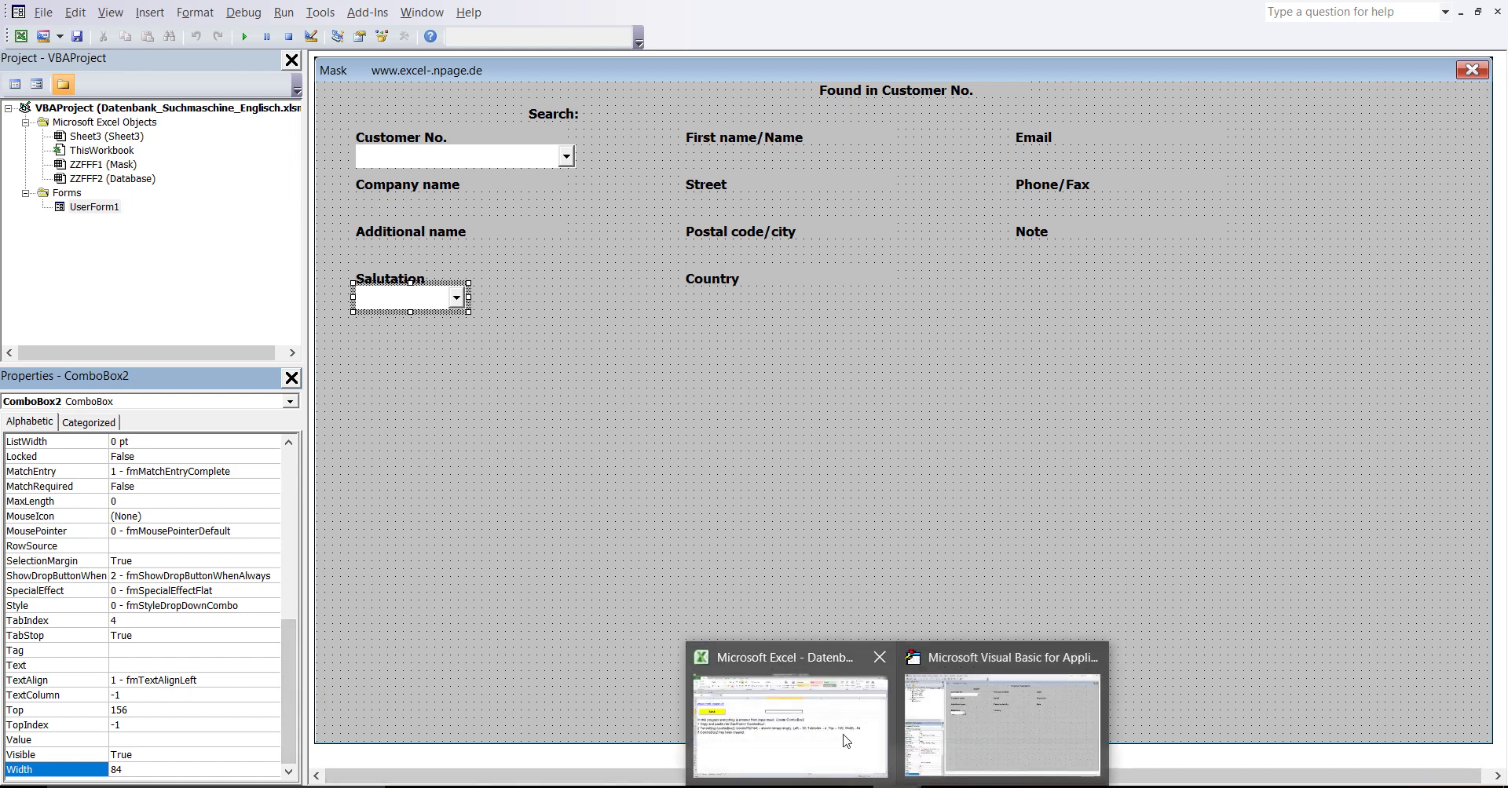
# Bring Excel forward and highlight the 'ComboBox2 has been created' instruction line
pyautogui.click(846, 741)
pyautogui.click(356, 441)
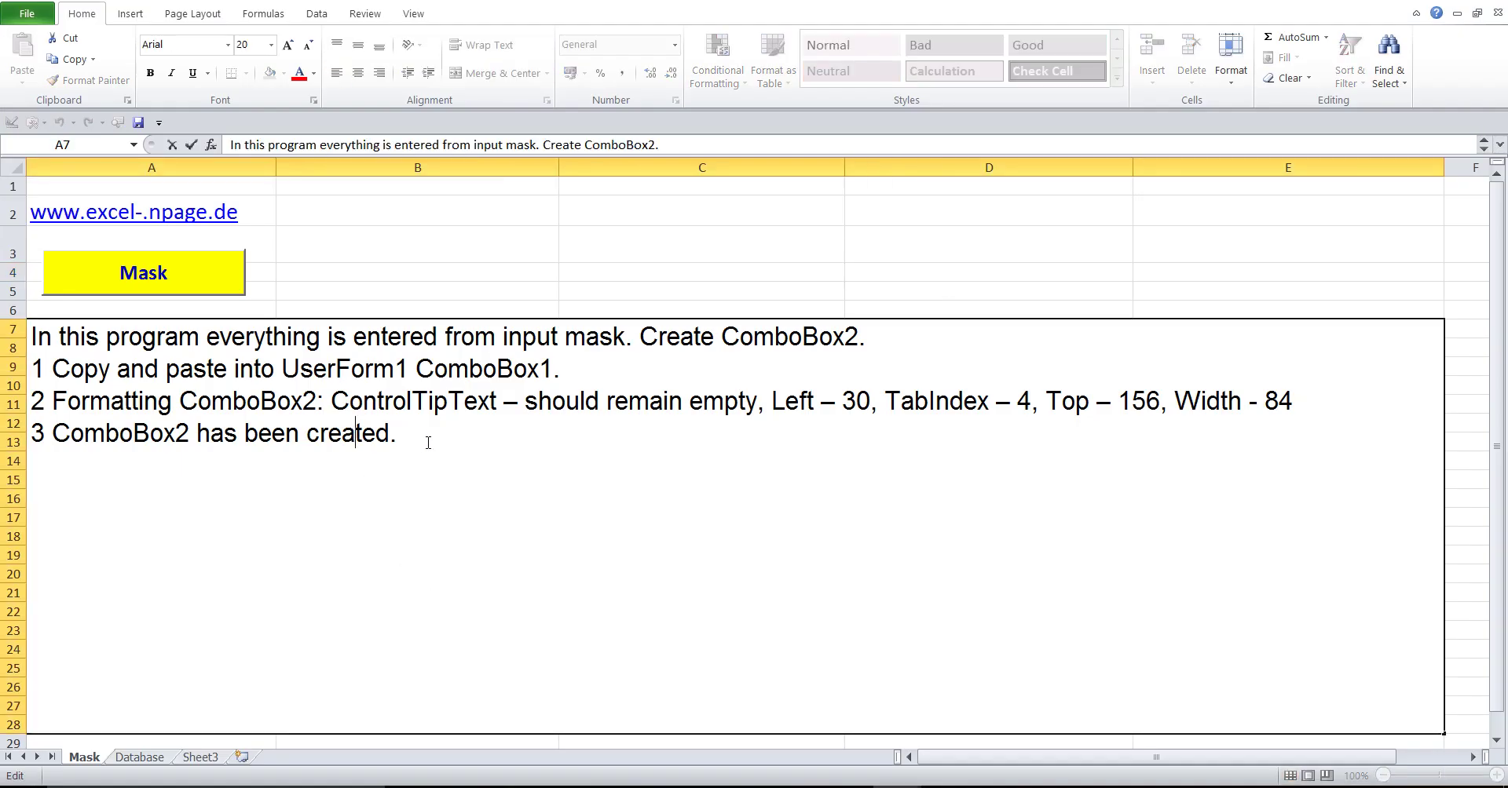
pyautogui.moveTo(428, 443); pyautogui.dragTo(30, 434)
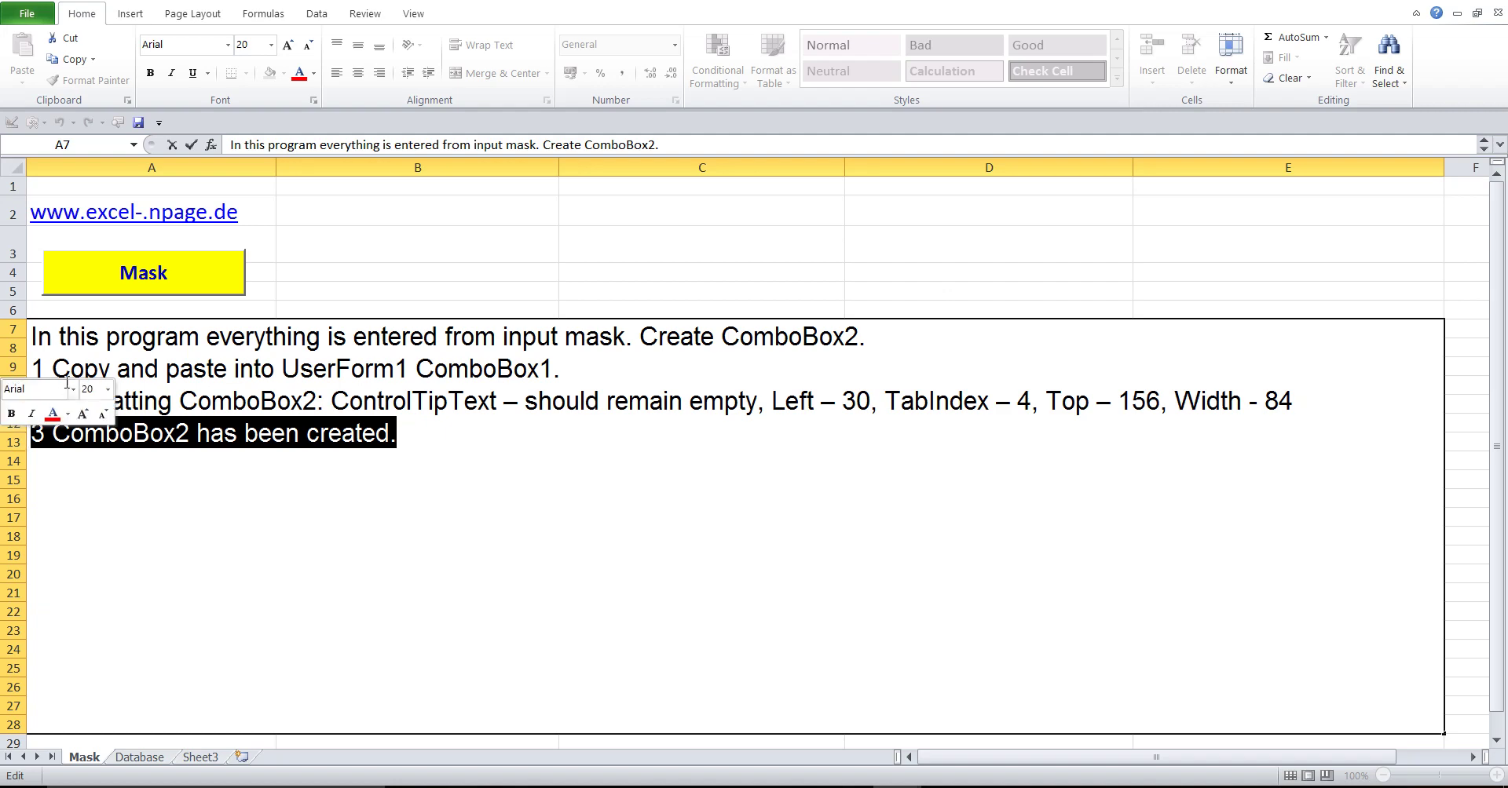
pyautogui.click(311, 289)
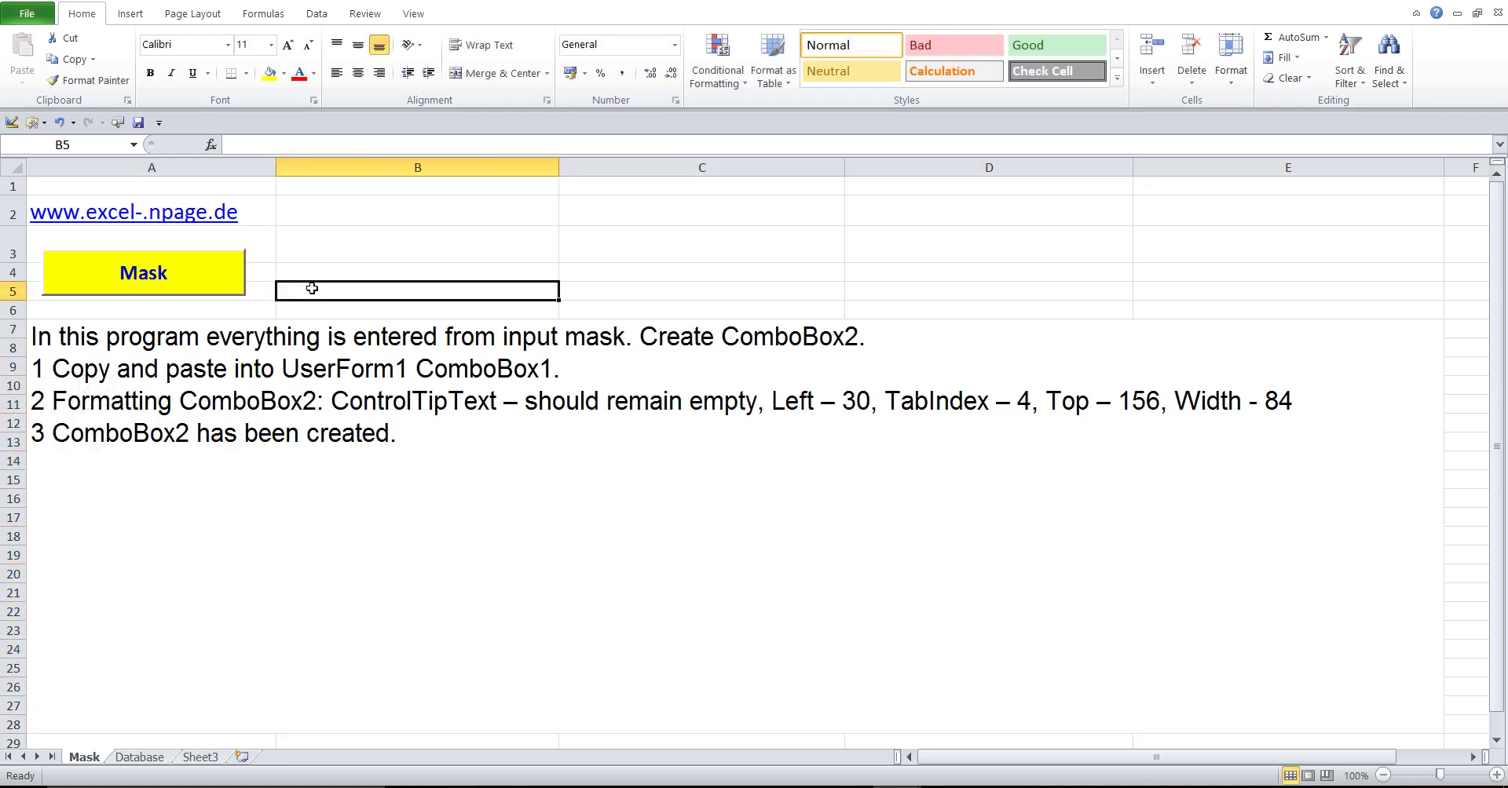
# Run the Mask form and test the new Salutation dropdown several times
pyautogui.click(230, 277)
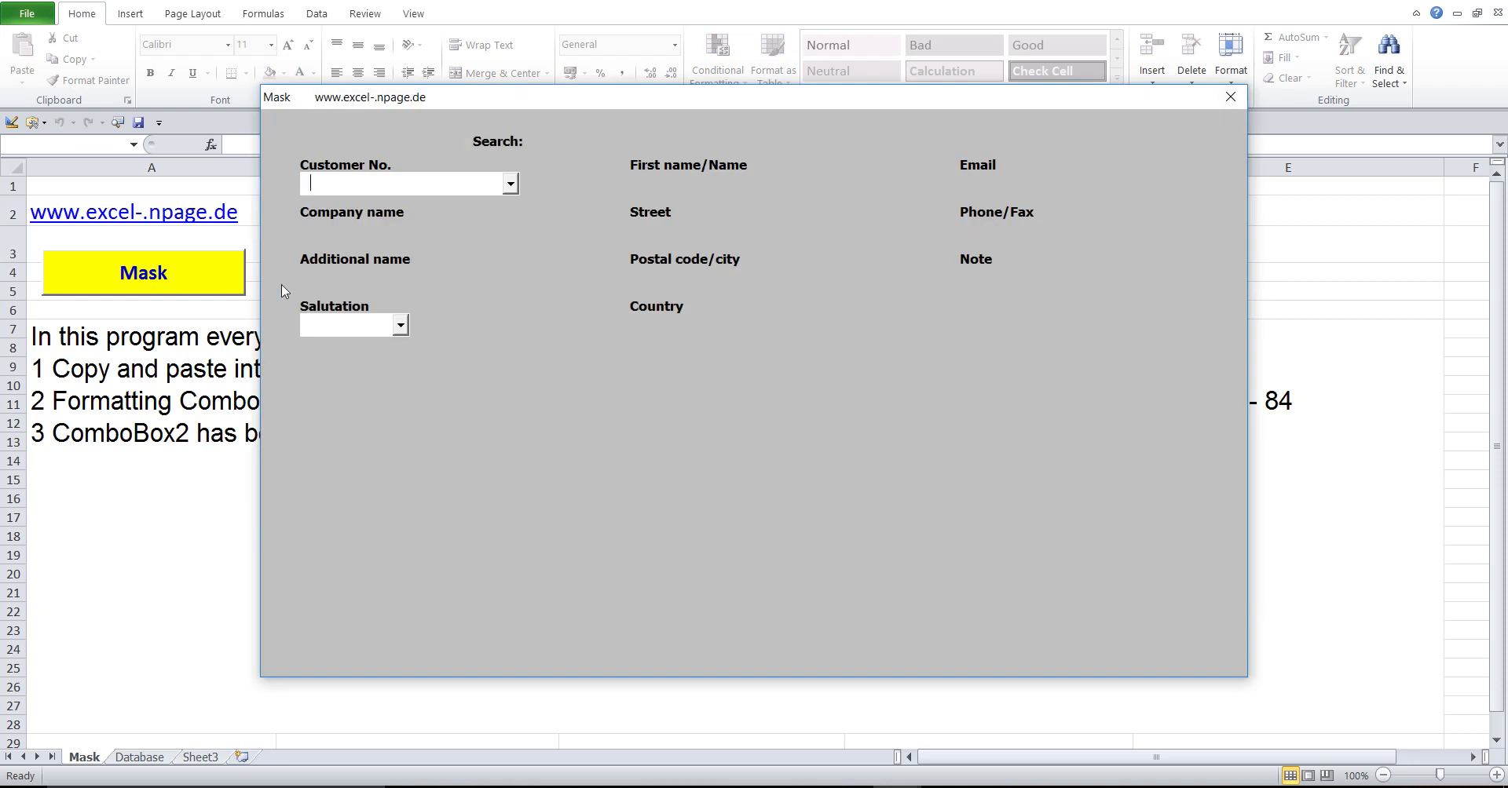
pyautogui.click(400, 326)
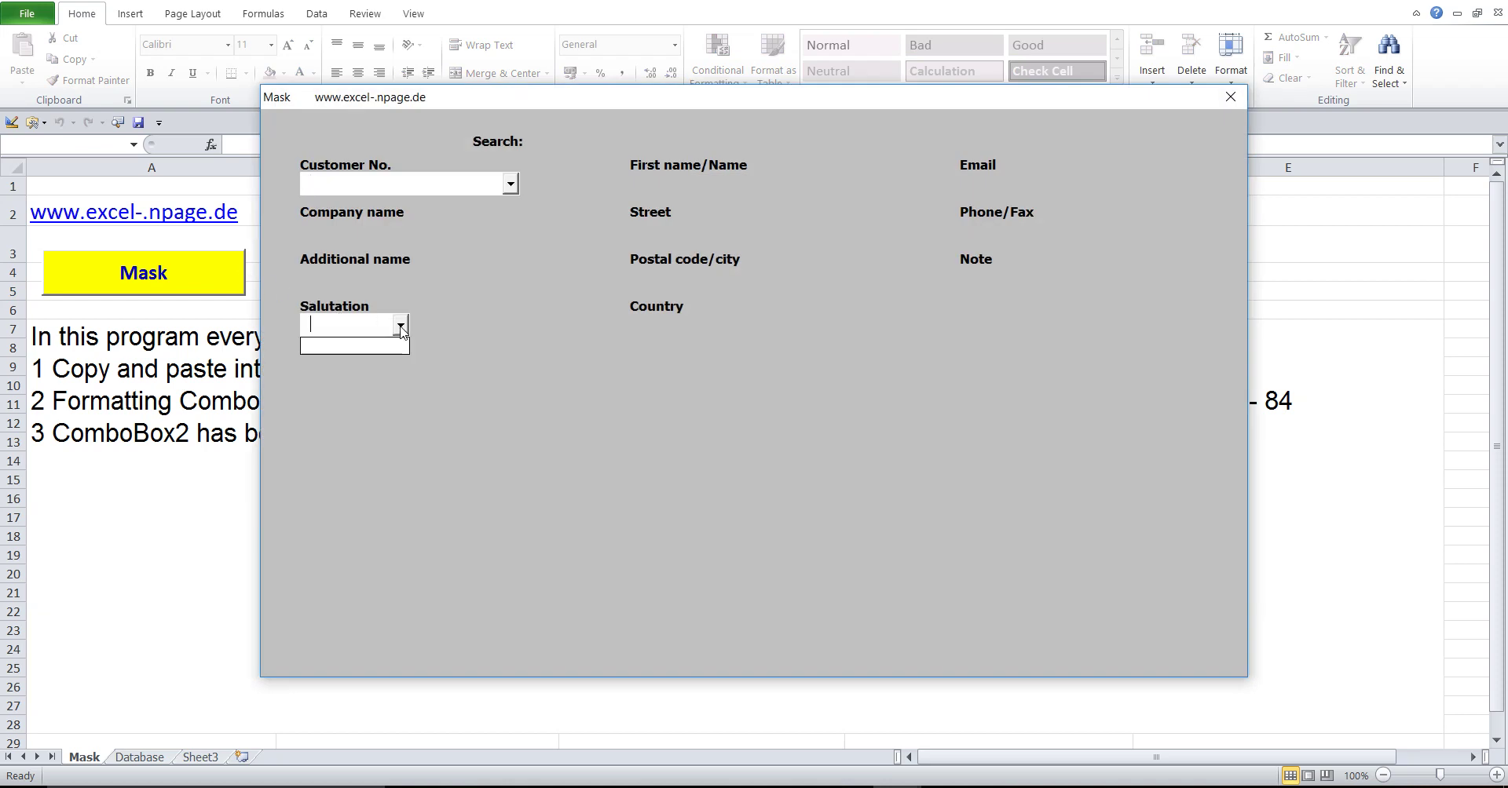
pyautogui.doubleClick(401, 327)
pyautogui.click(401, 326)
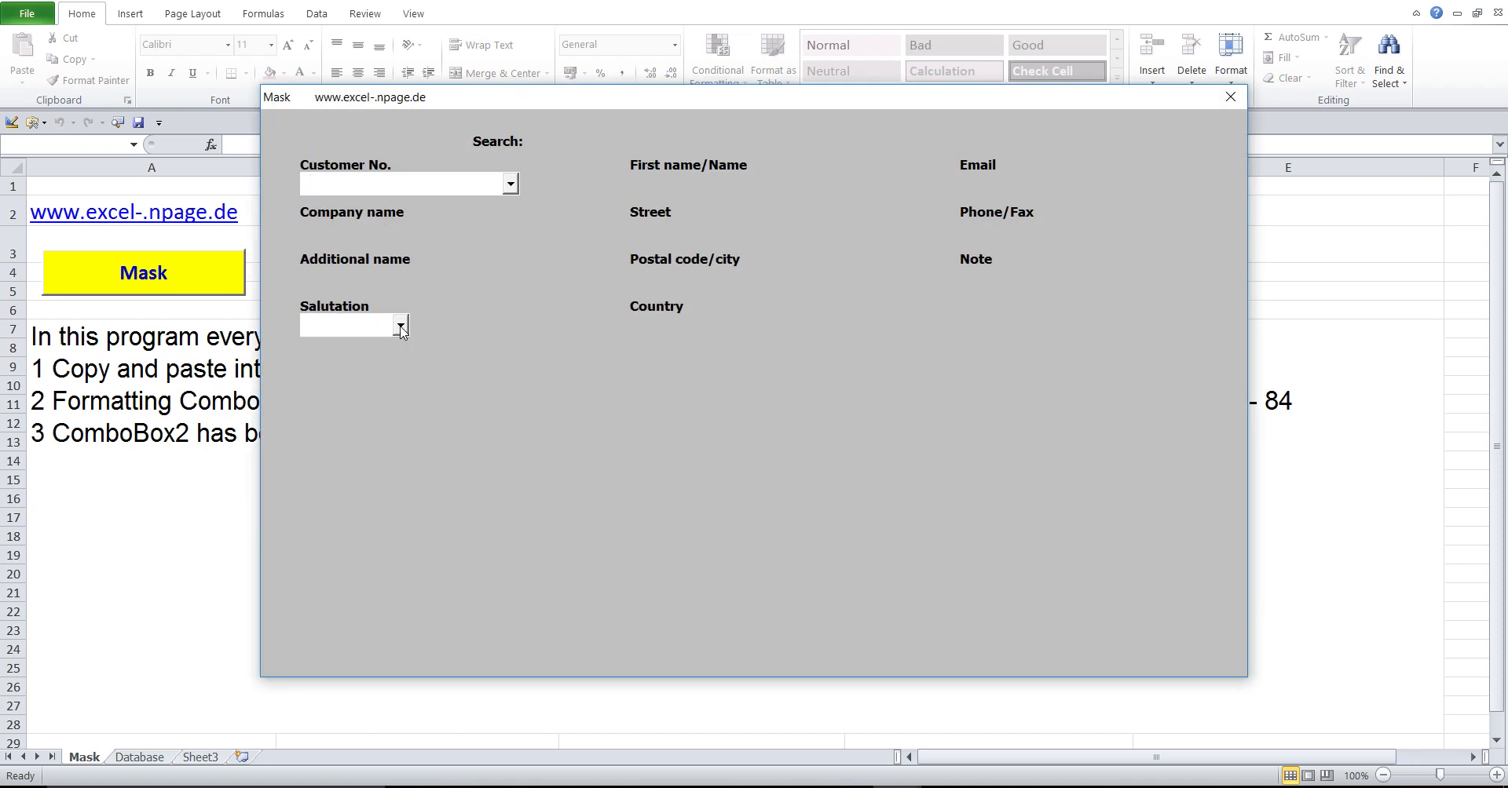
pyautogui.click(401, 327)
pyautogui.click(401, 327)
pyautogui.doubleClick(400, 326)
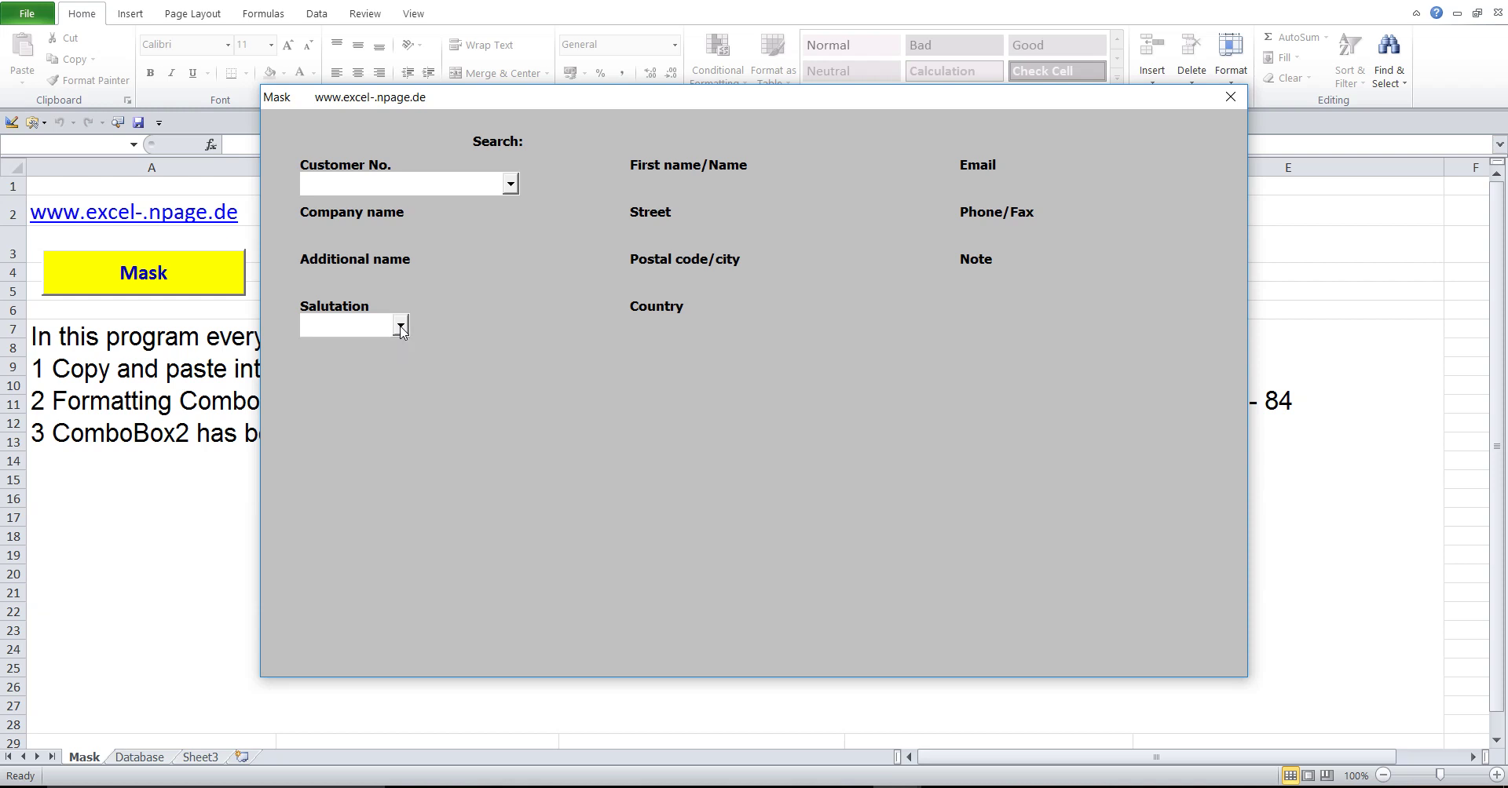